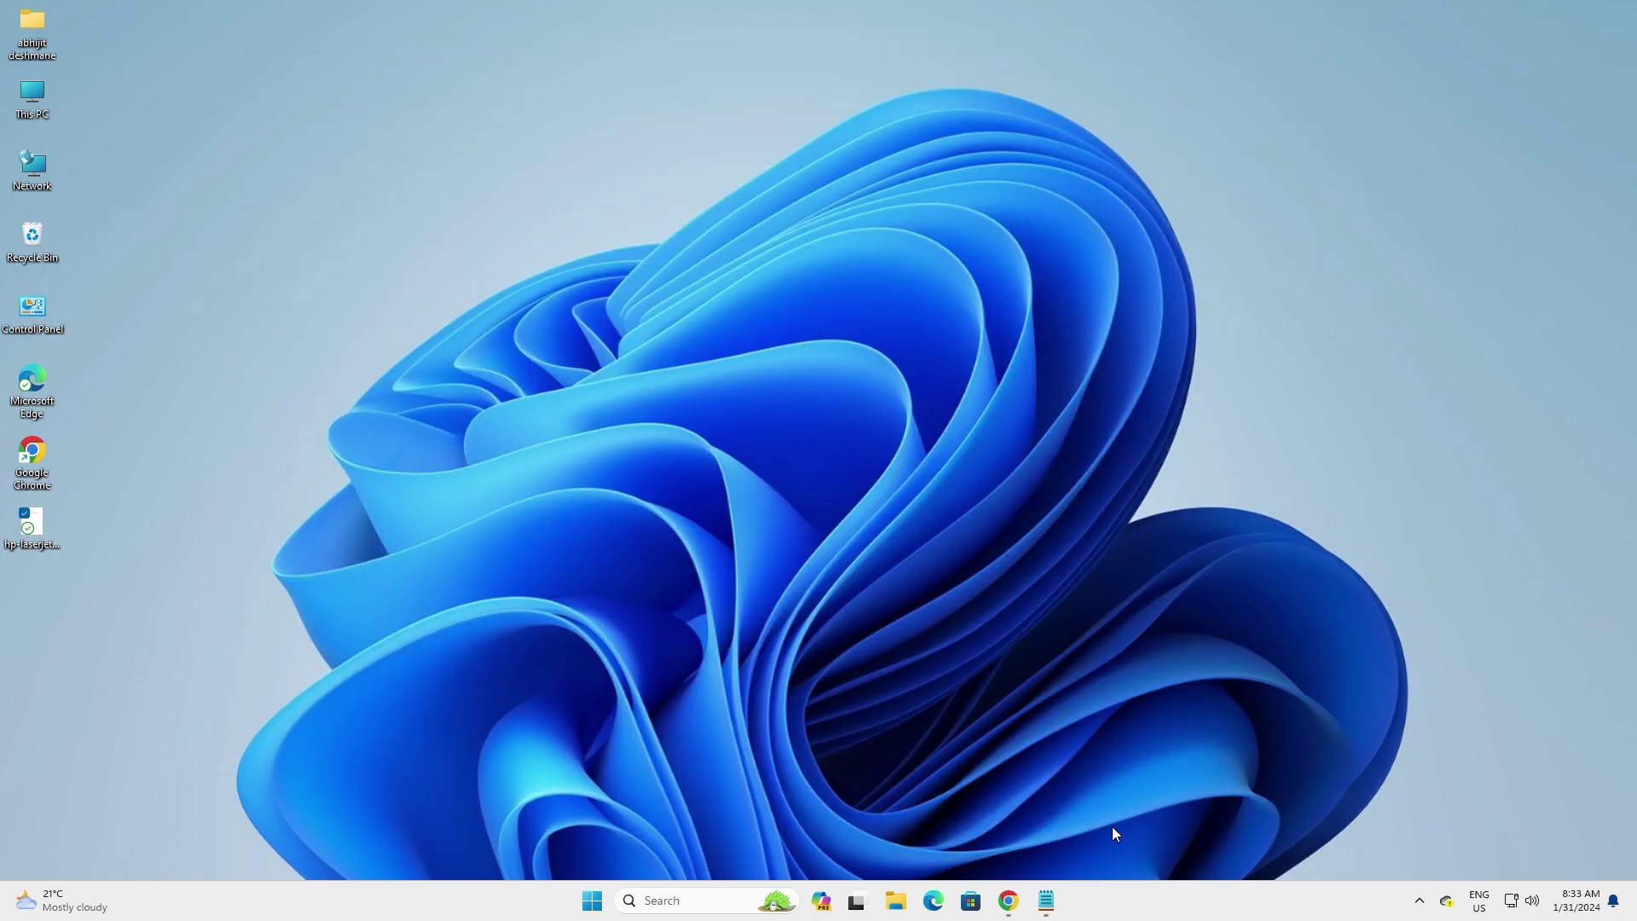
Check the MEGA link in the hp-laserjet-1018 text file, then download the hp-laserjet-1018-basic-driver folder from its MEGA page in Chrome
{"action": "left_click", "coordinate": [1050, 904]}
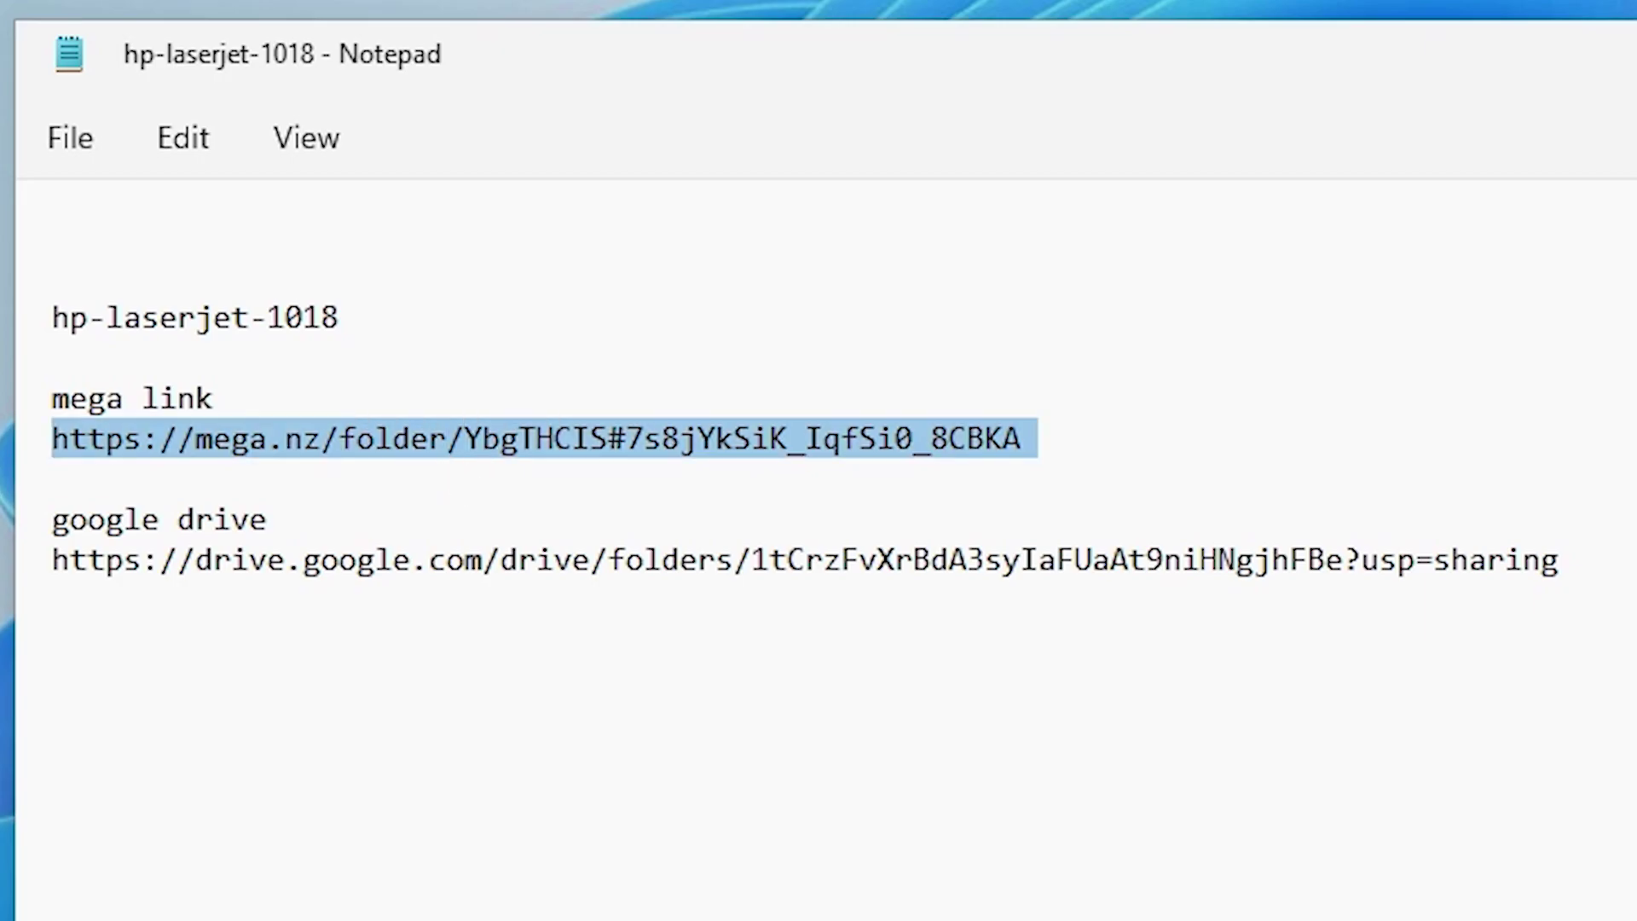
{"action": "left_click", "coordinate": [1046, 900]}
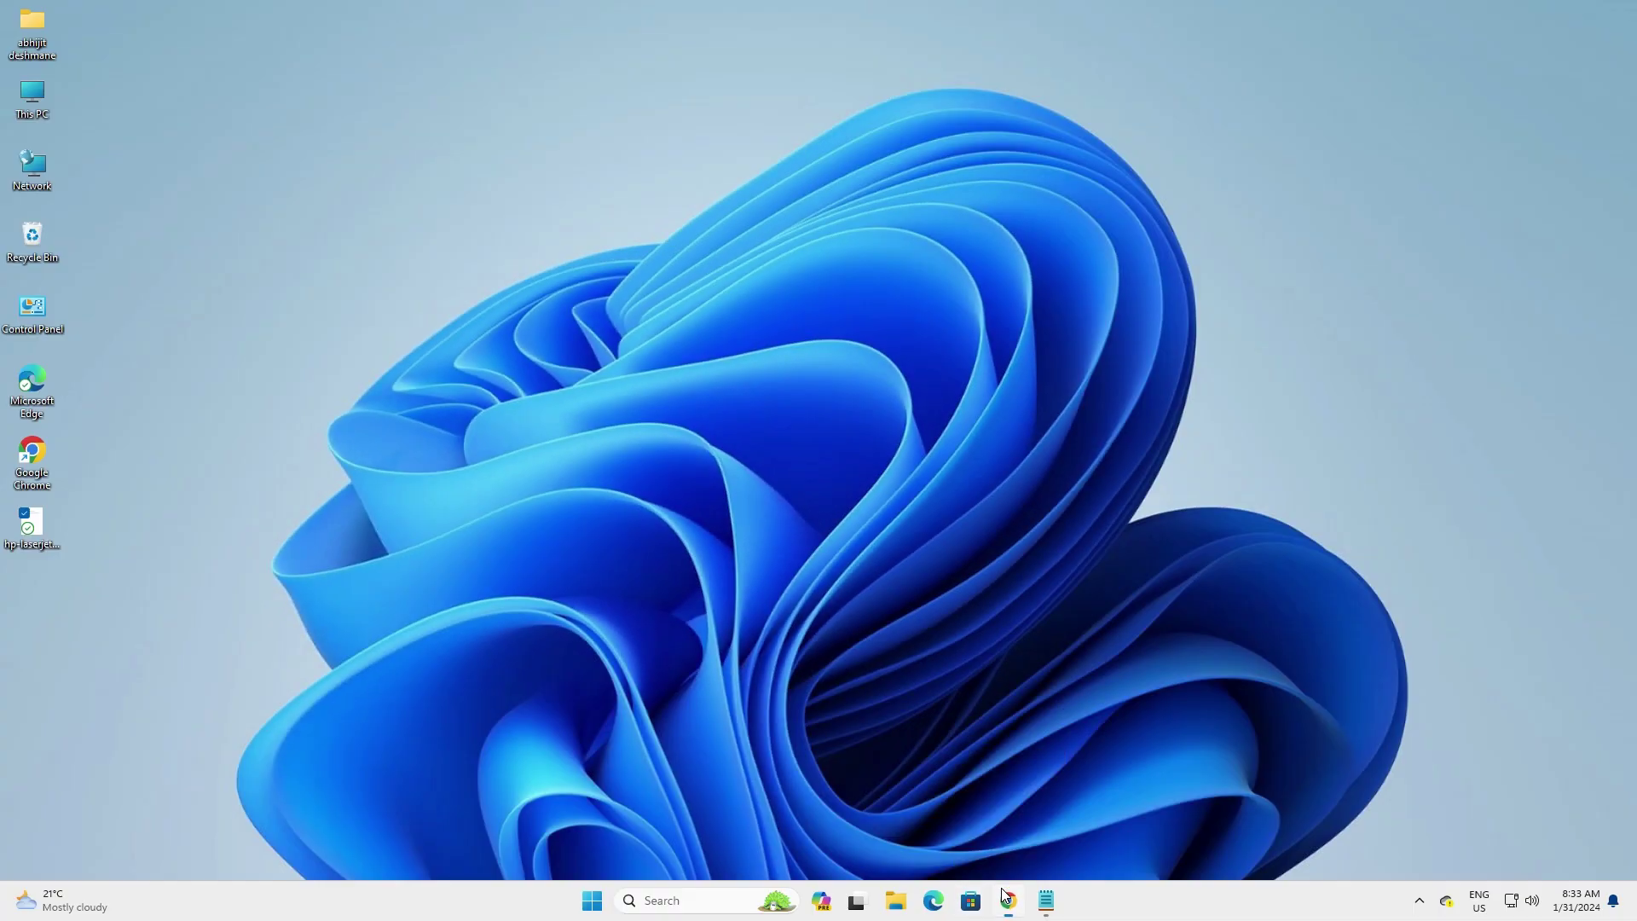
{"action": "left_click", "coordinate": [1006, 898]}
{"action": "double_click", "coordinate": [1037, 49]}
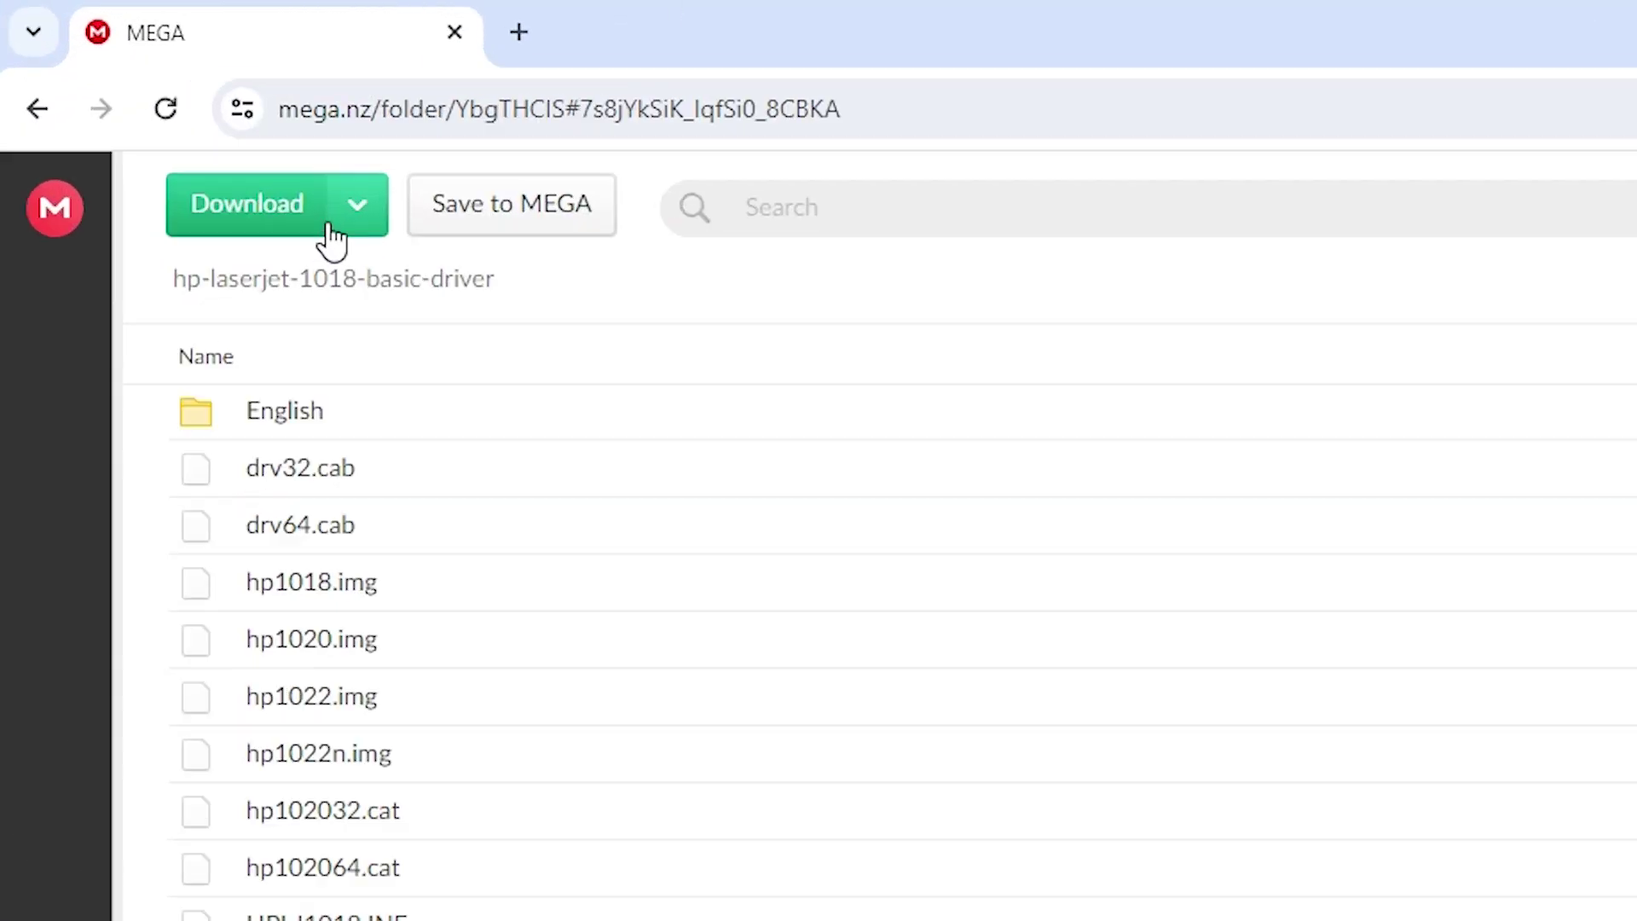
{"action": "left_click", "coordinate": [175, 101]}
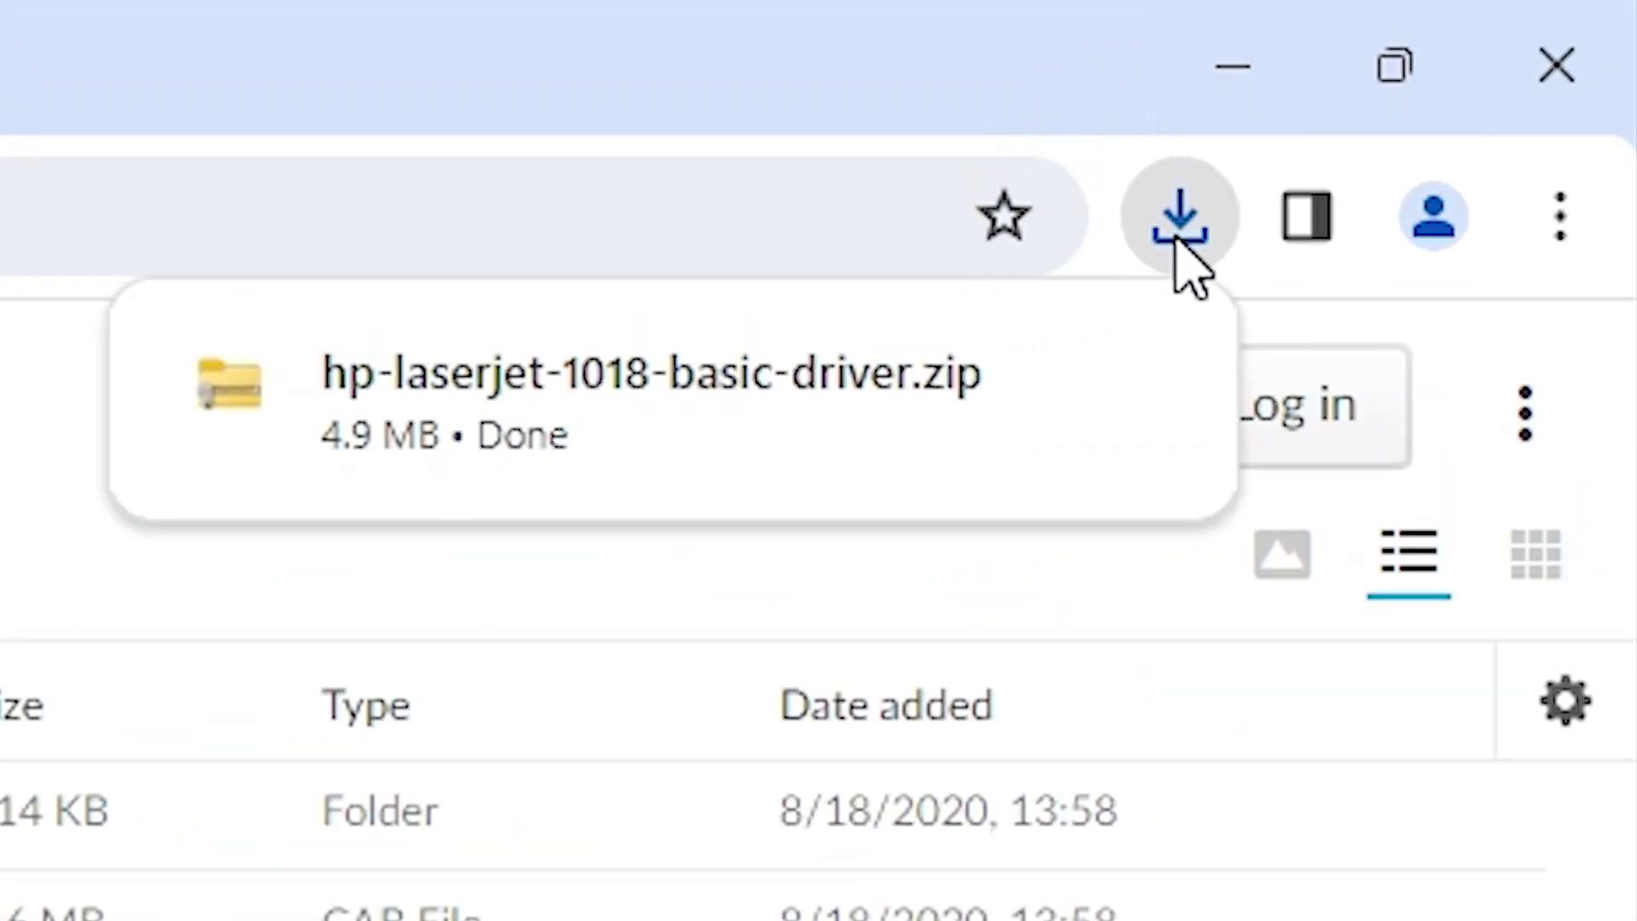
Show the downloaded hp-laserjet-1018-basic-driver zip in its folder and move it onto the desktop beside the Microsoft Edge shortcut
{"action": "mouse_move", "coordinate": [1060, 387]}
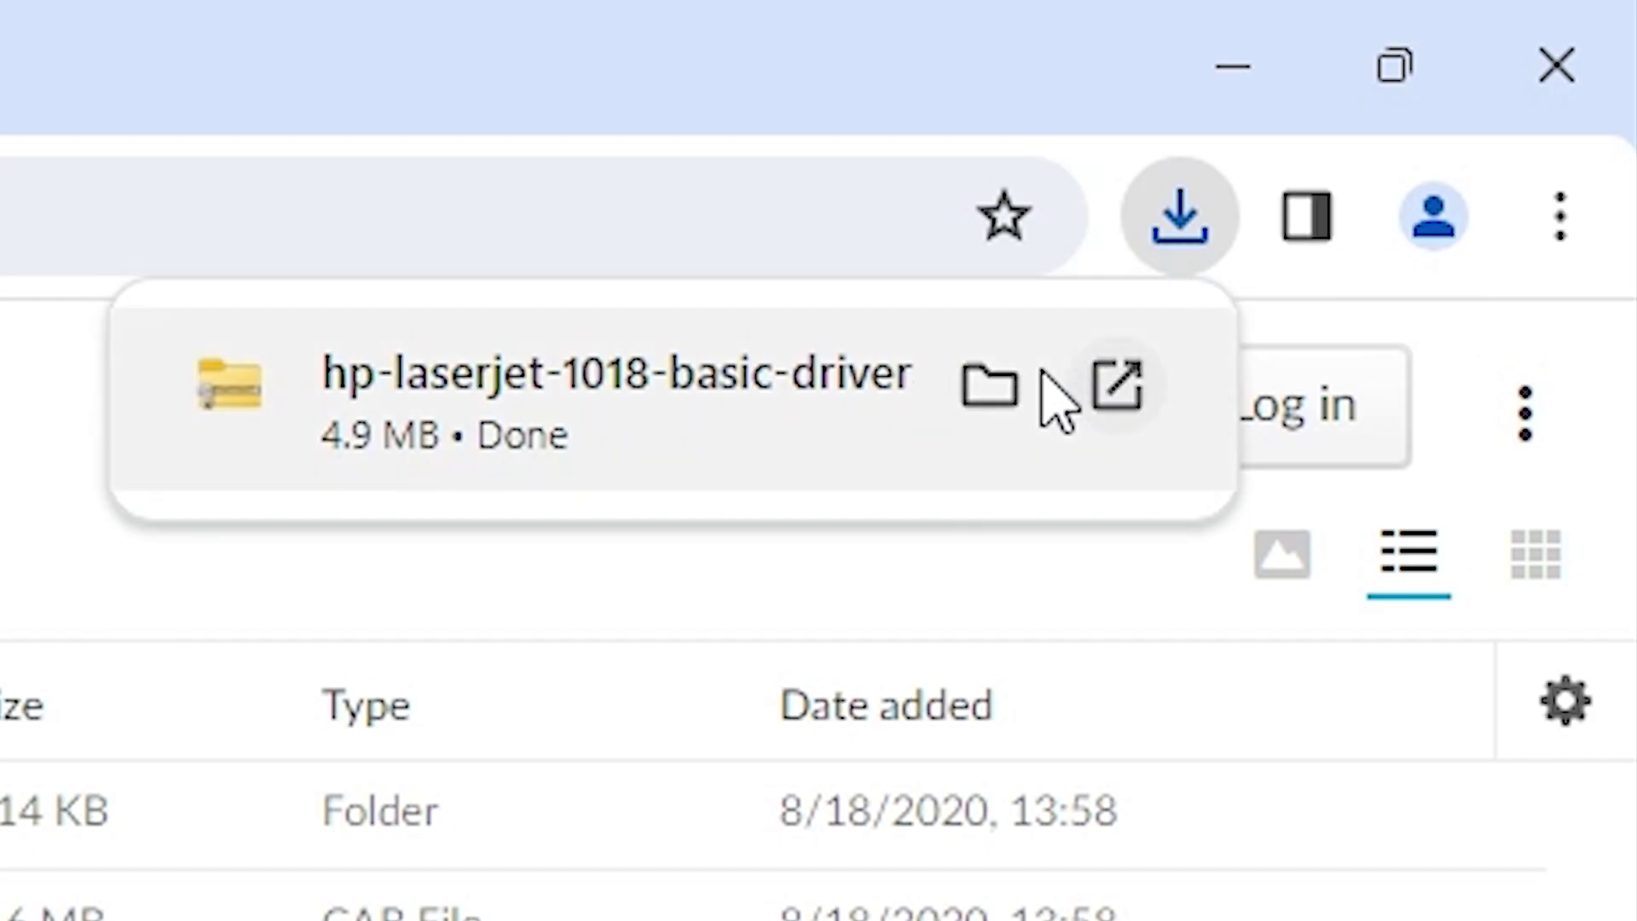
{"action": "left_click", "coordinate": [988, 388]}
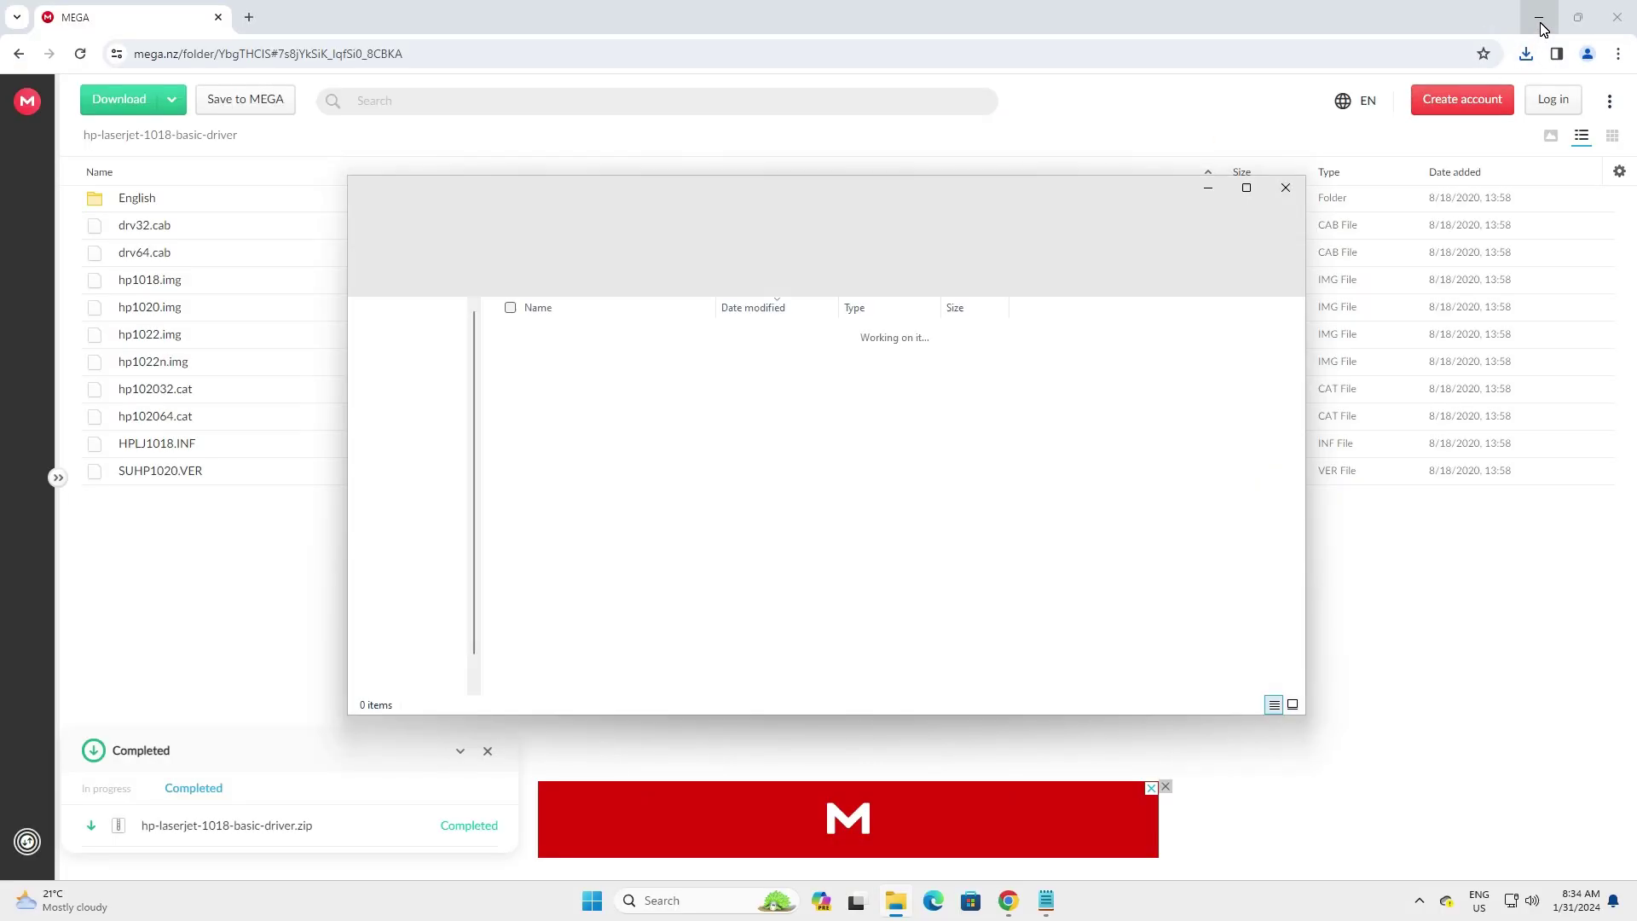
{"action": "left_click", "coordinate": [1539, 19]}
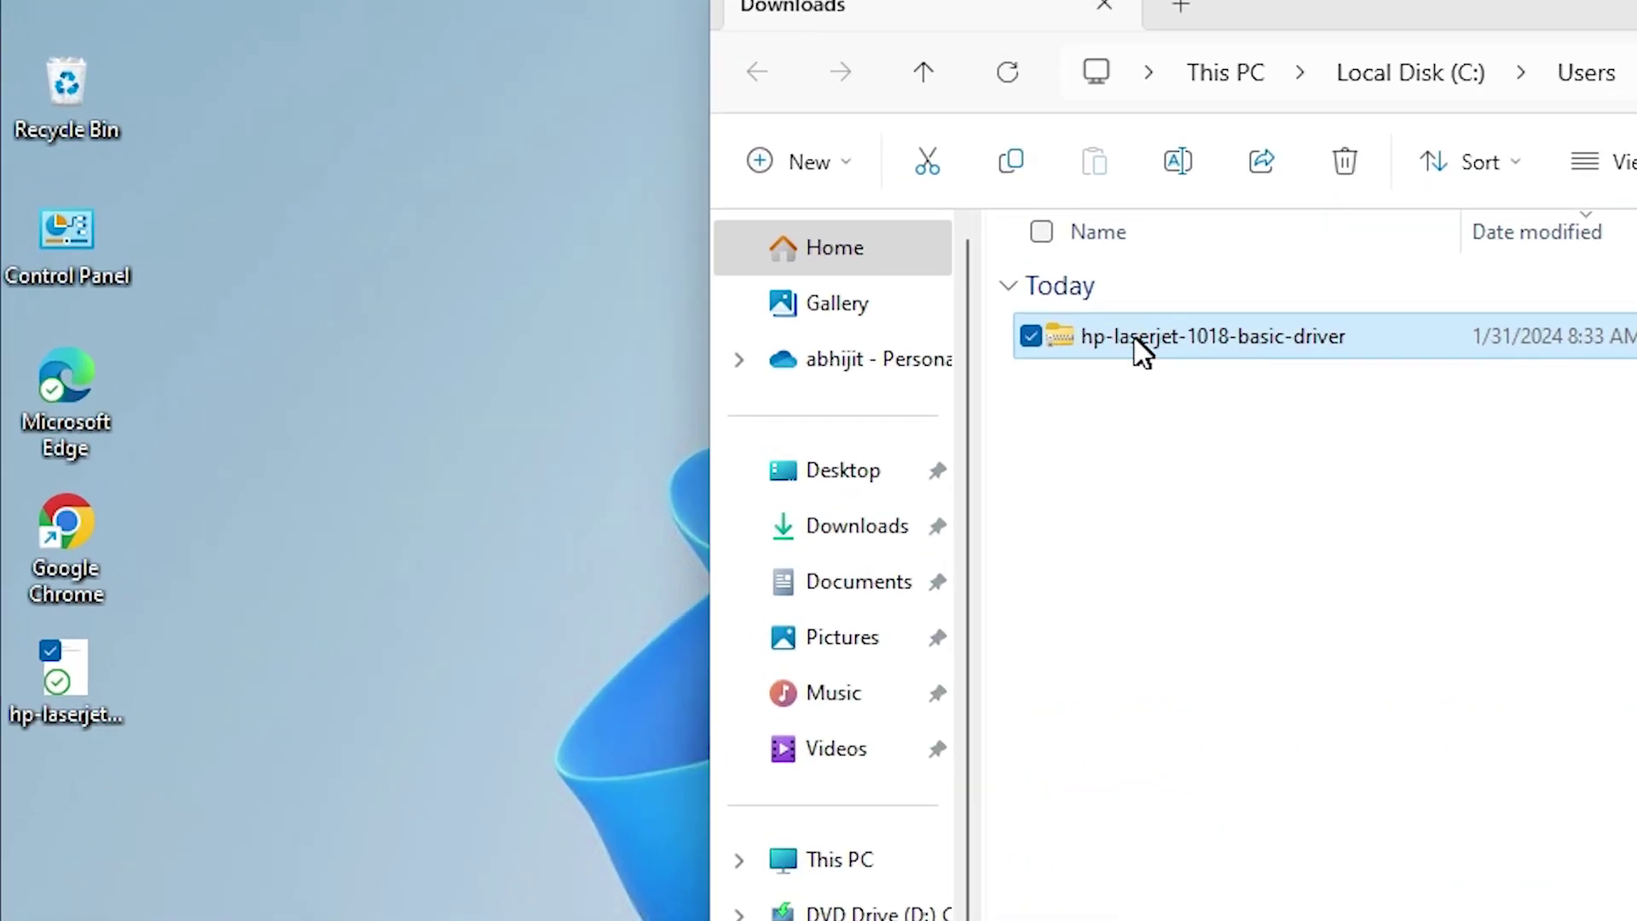
{"action": "left_click_drag", "start_coordinate": [554, 362], "coordinate": [183, 378]}
{"action": "left_click_drag", "start_coordinate": [372, 375], "coordinate": [289, 391]}
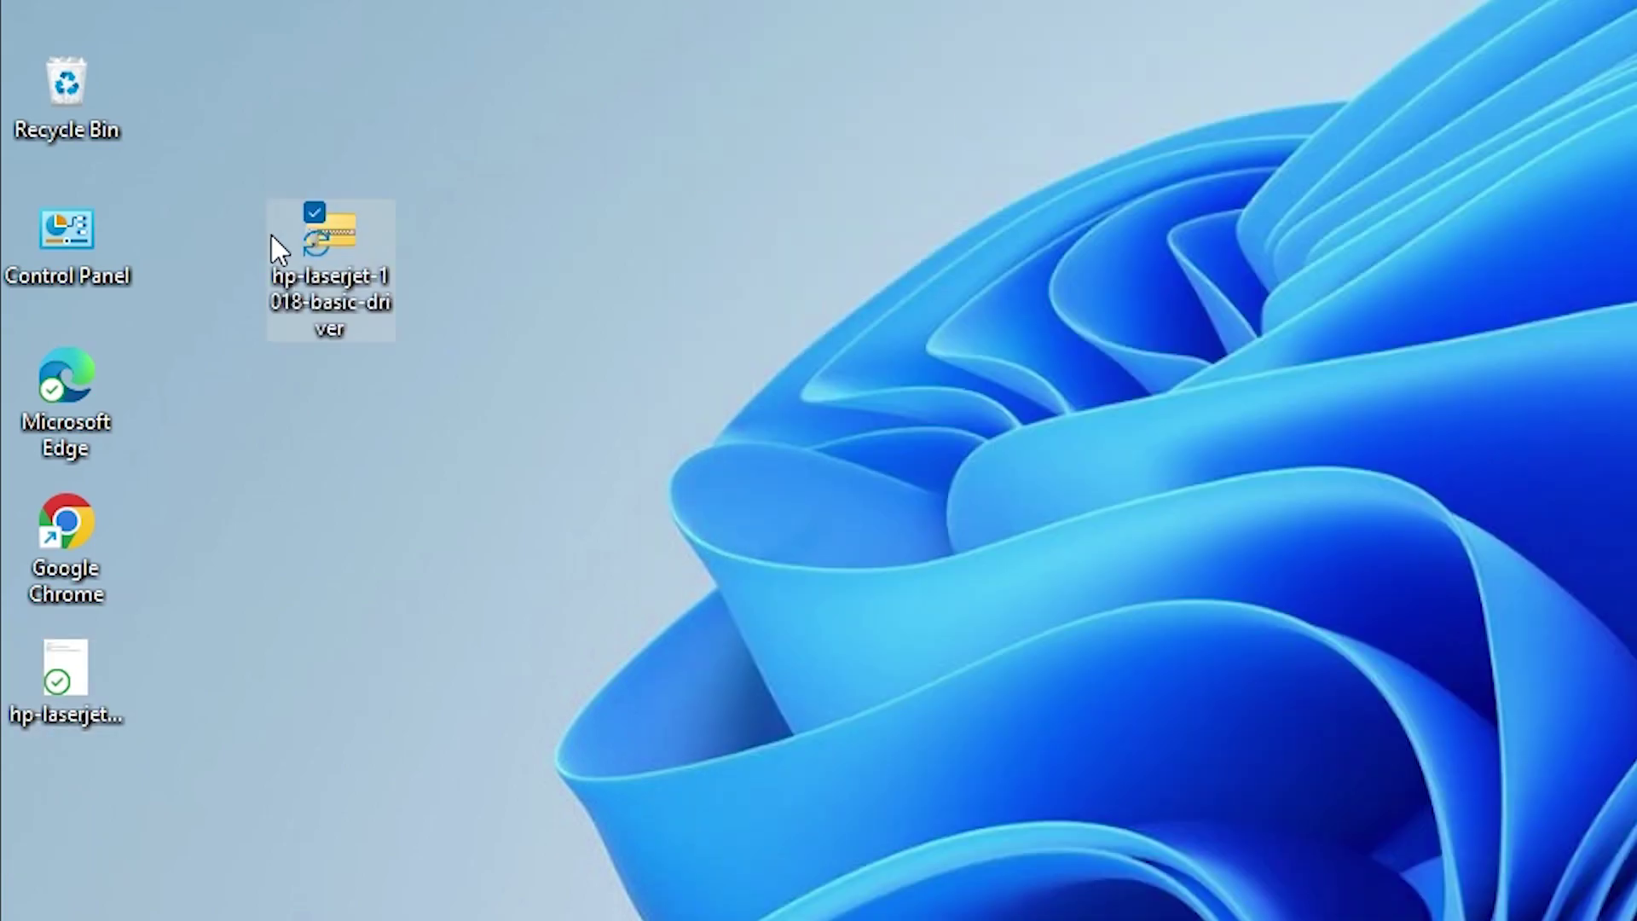
{"action": "left_click_drag", "start_coordinate": [300, 300], "coordinate": [242, 374]}
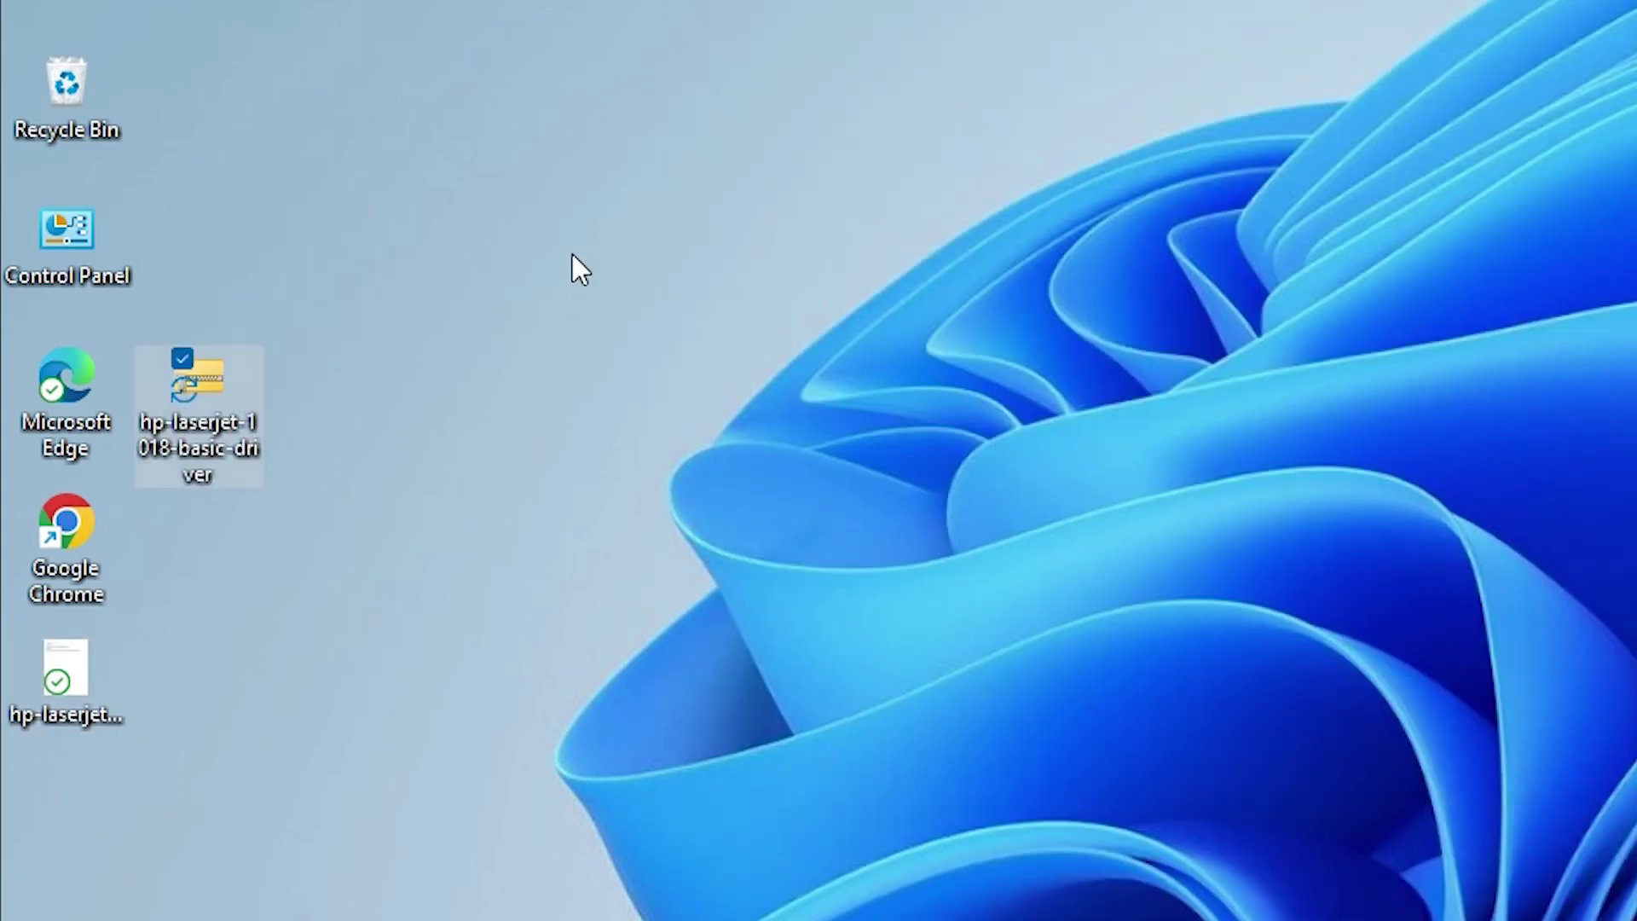
Extract the hp-laserjet-1018-basic-driver zip to the suggested desktop folder and close the window showing the extracted files
{"action": "right_click", "coordinate": [194, 391]}
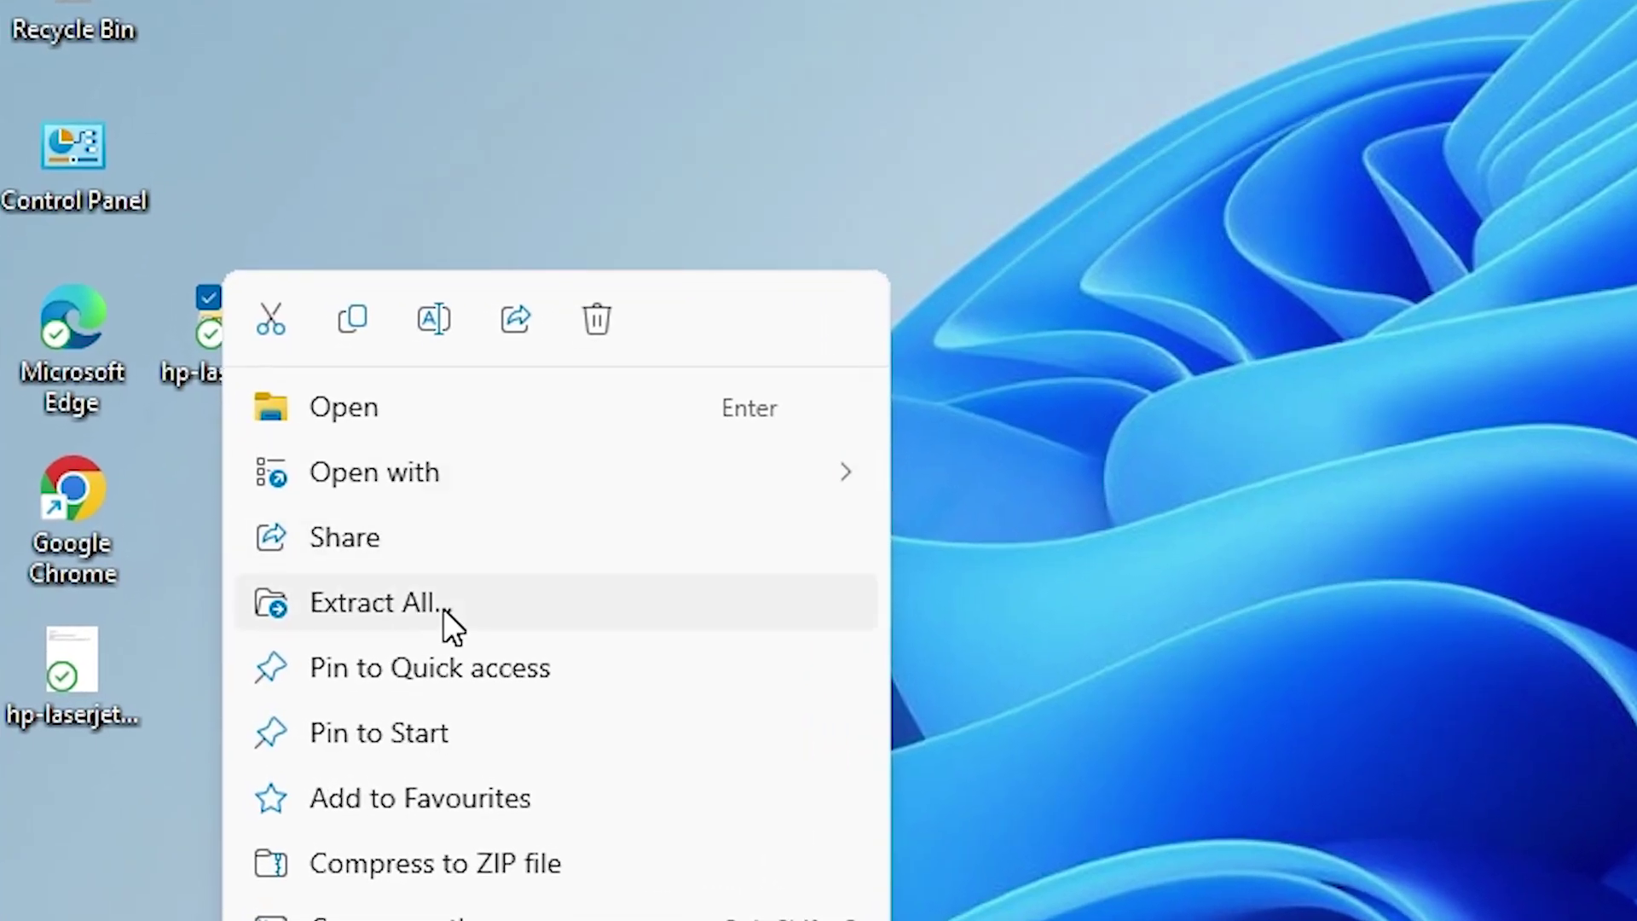
{"action": "left_click", "coordinate": [443, 603]}
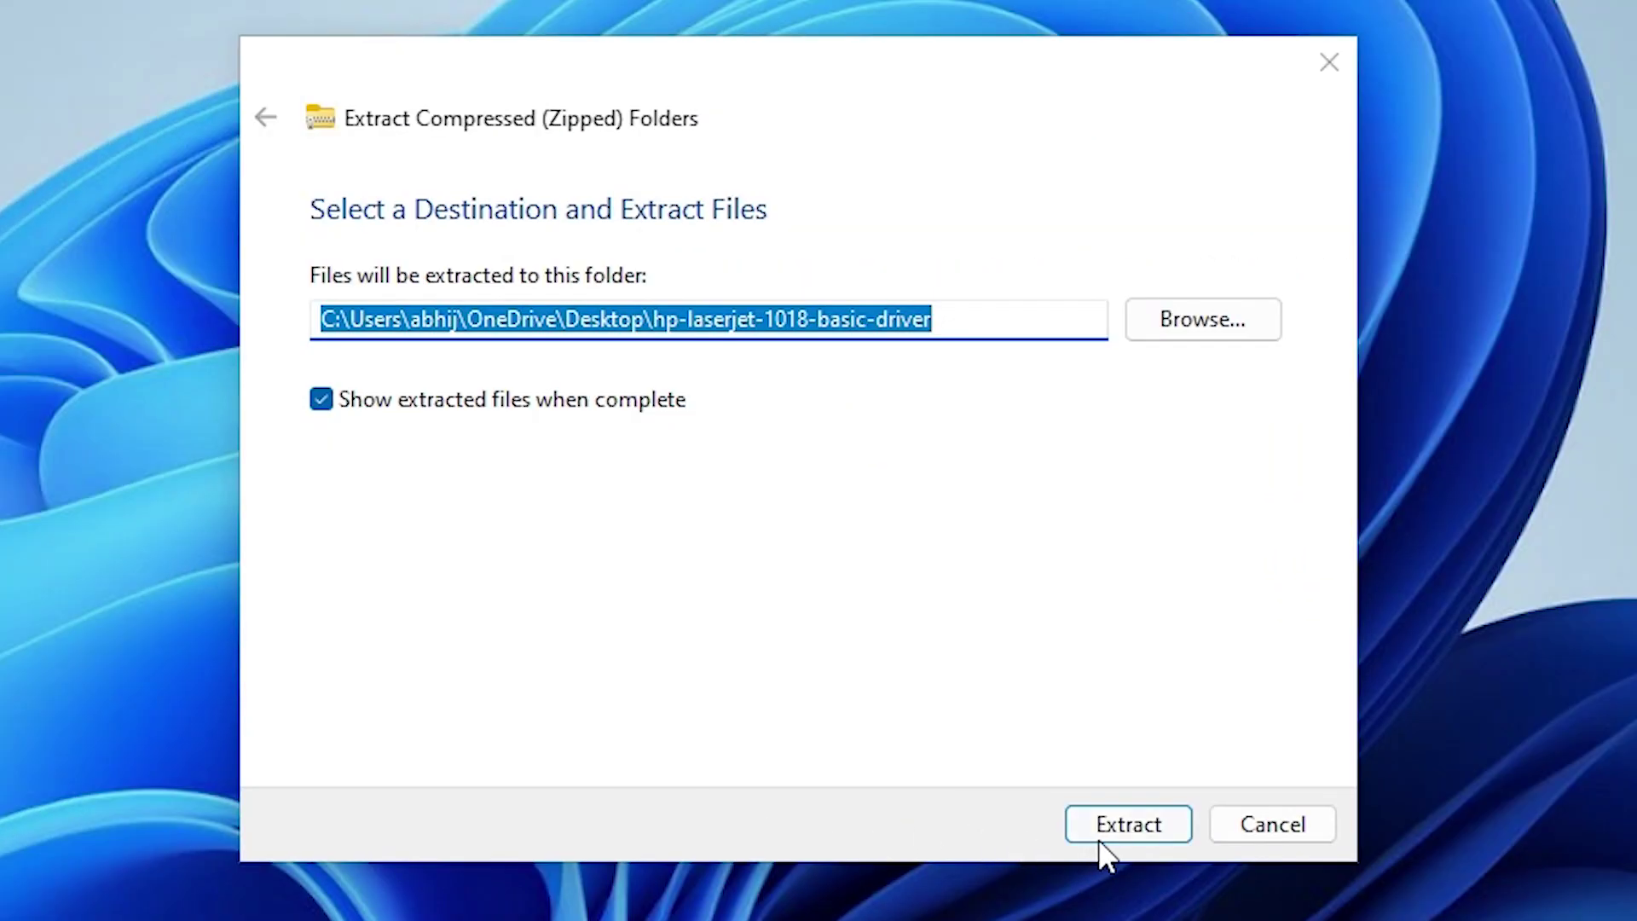
{"action": "left_click", "coordinate": [1109, 825]}
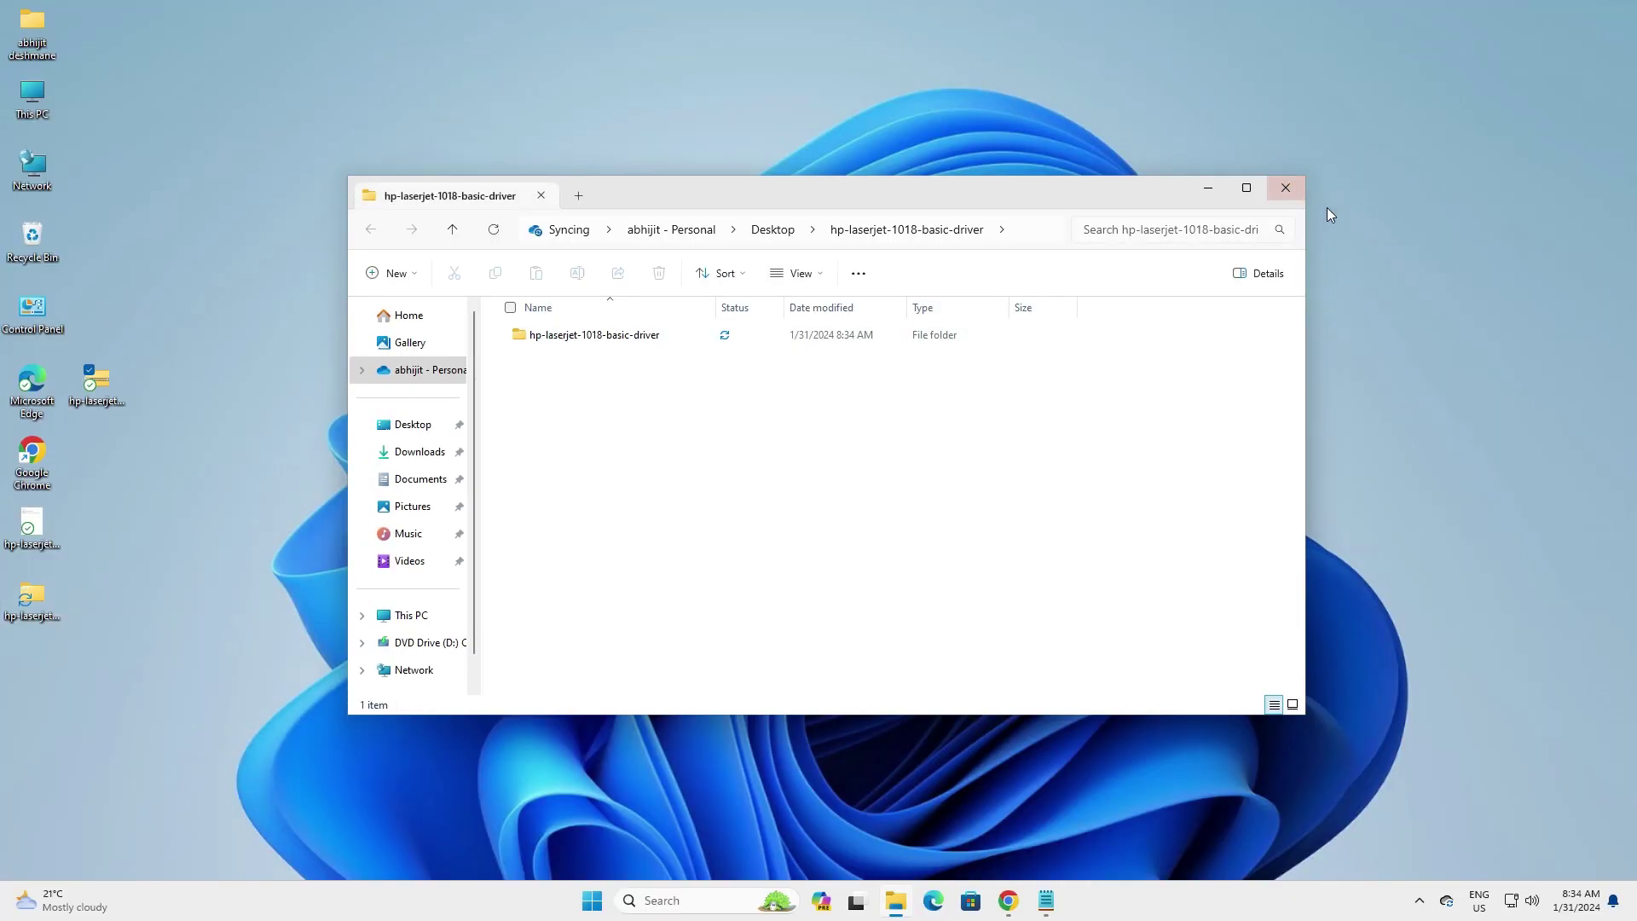
{"action": "left_click", "coordinate": [1287, 189]}
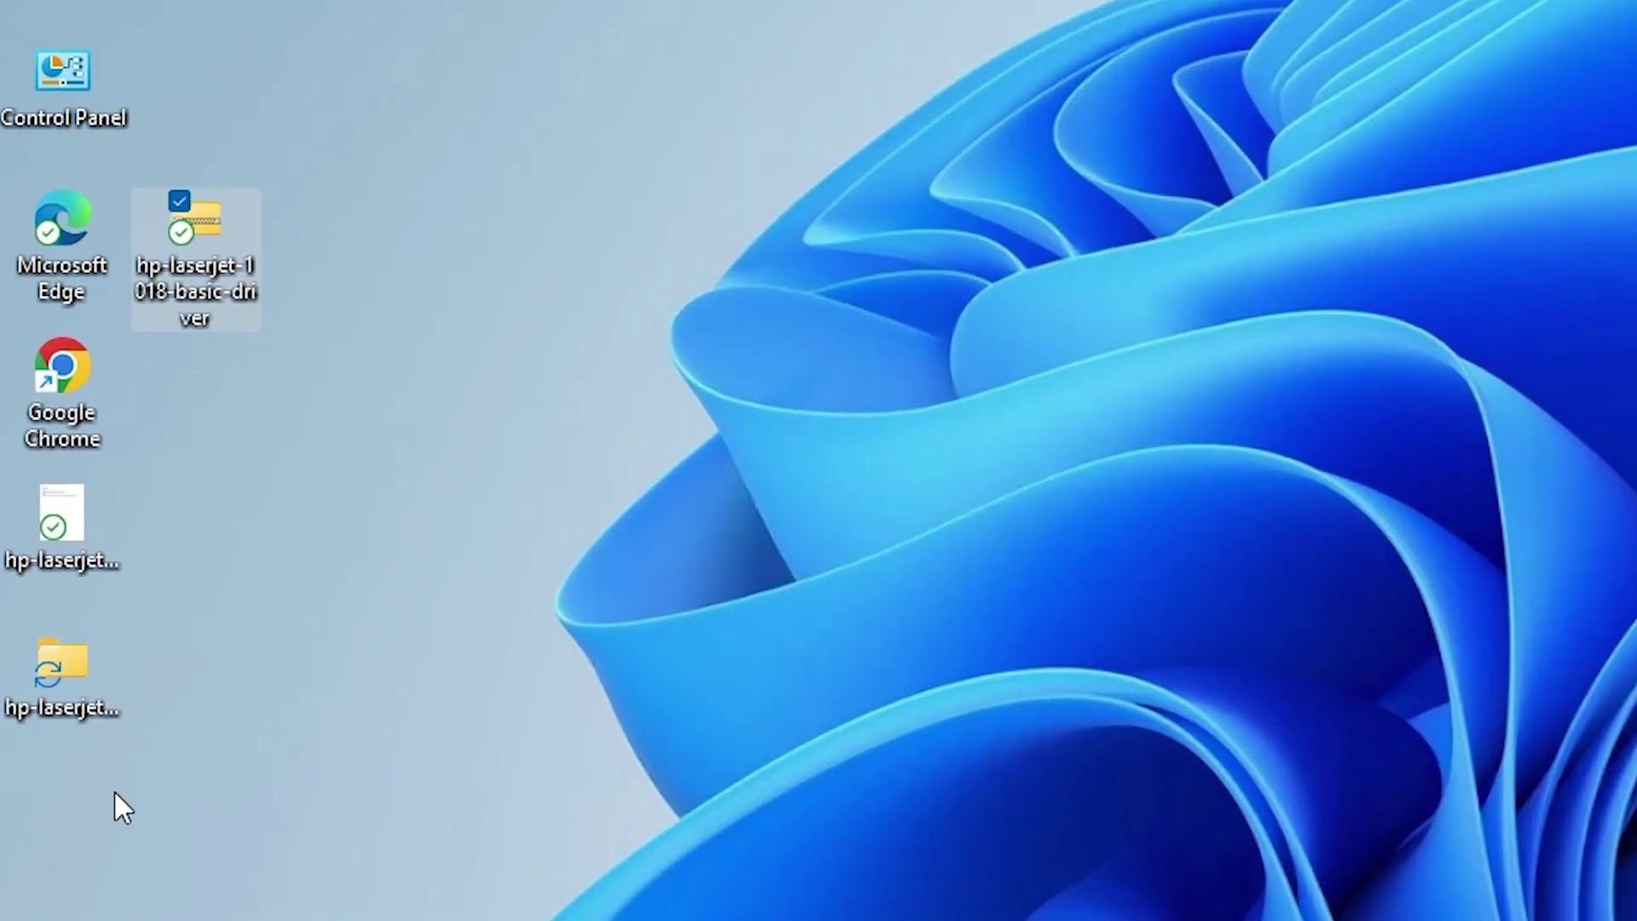
Open the extracted hp-laserjet-1018-basic-driver folder on the desktop and its inner folder to examine the driver files
{"action": "left_click", "coordinate": [109, 712]}
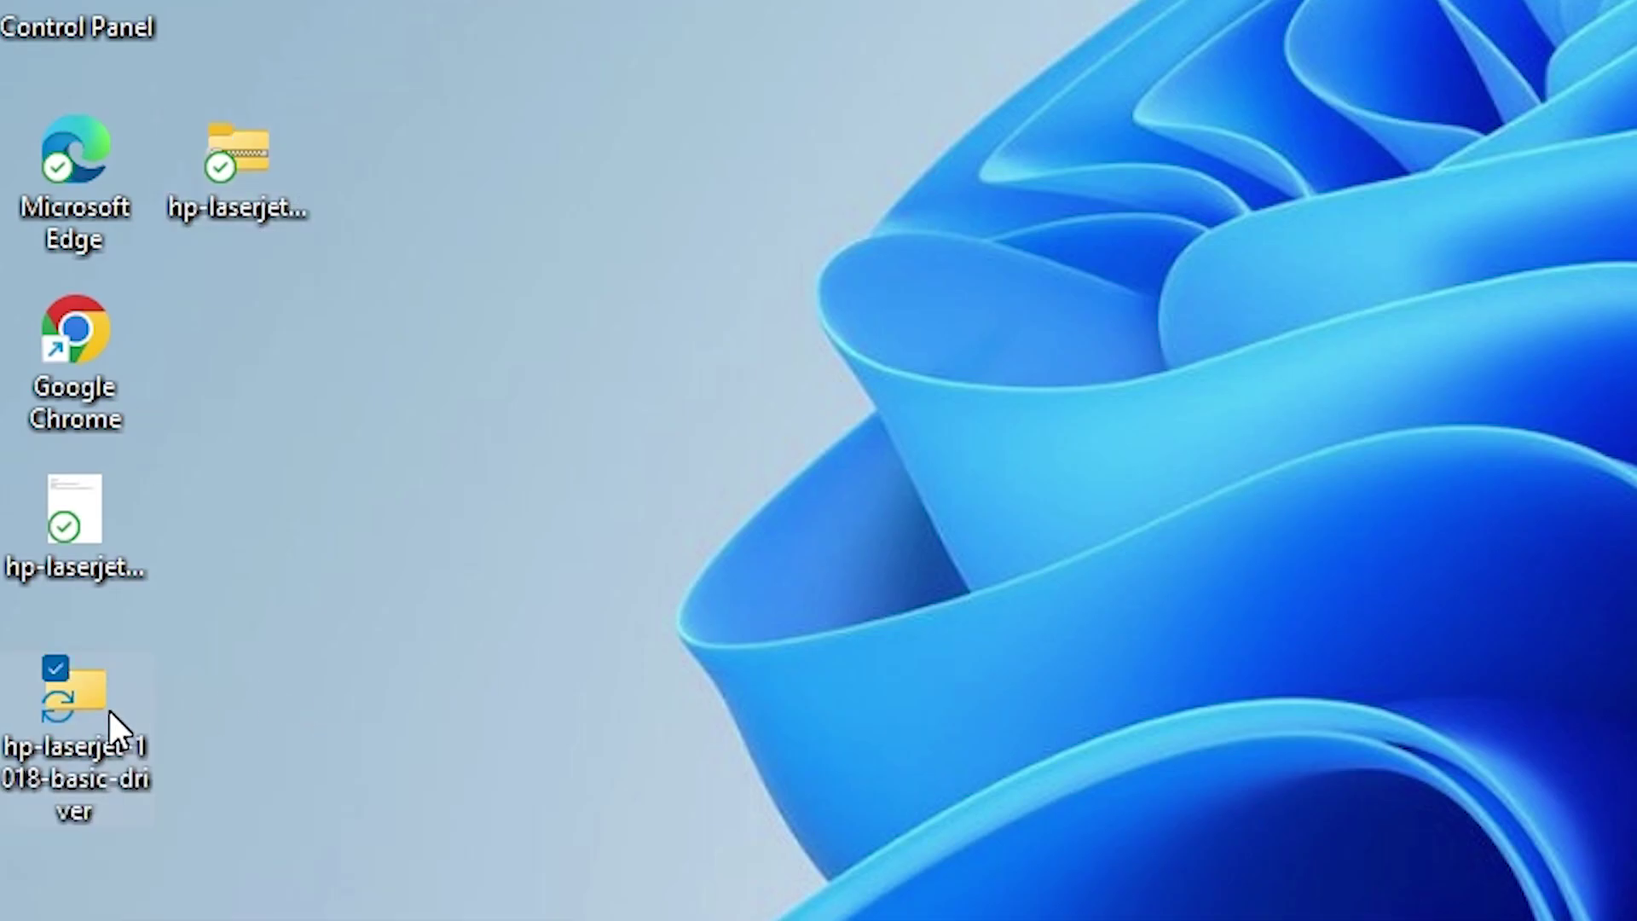
{"action": "double_click", "coordinate": [109, 711]}
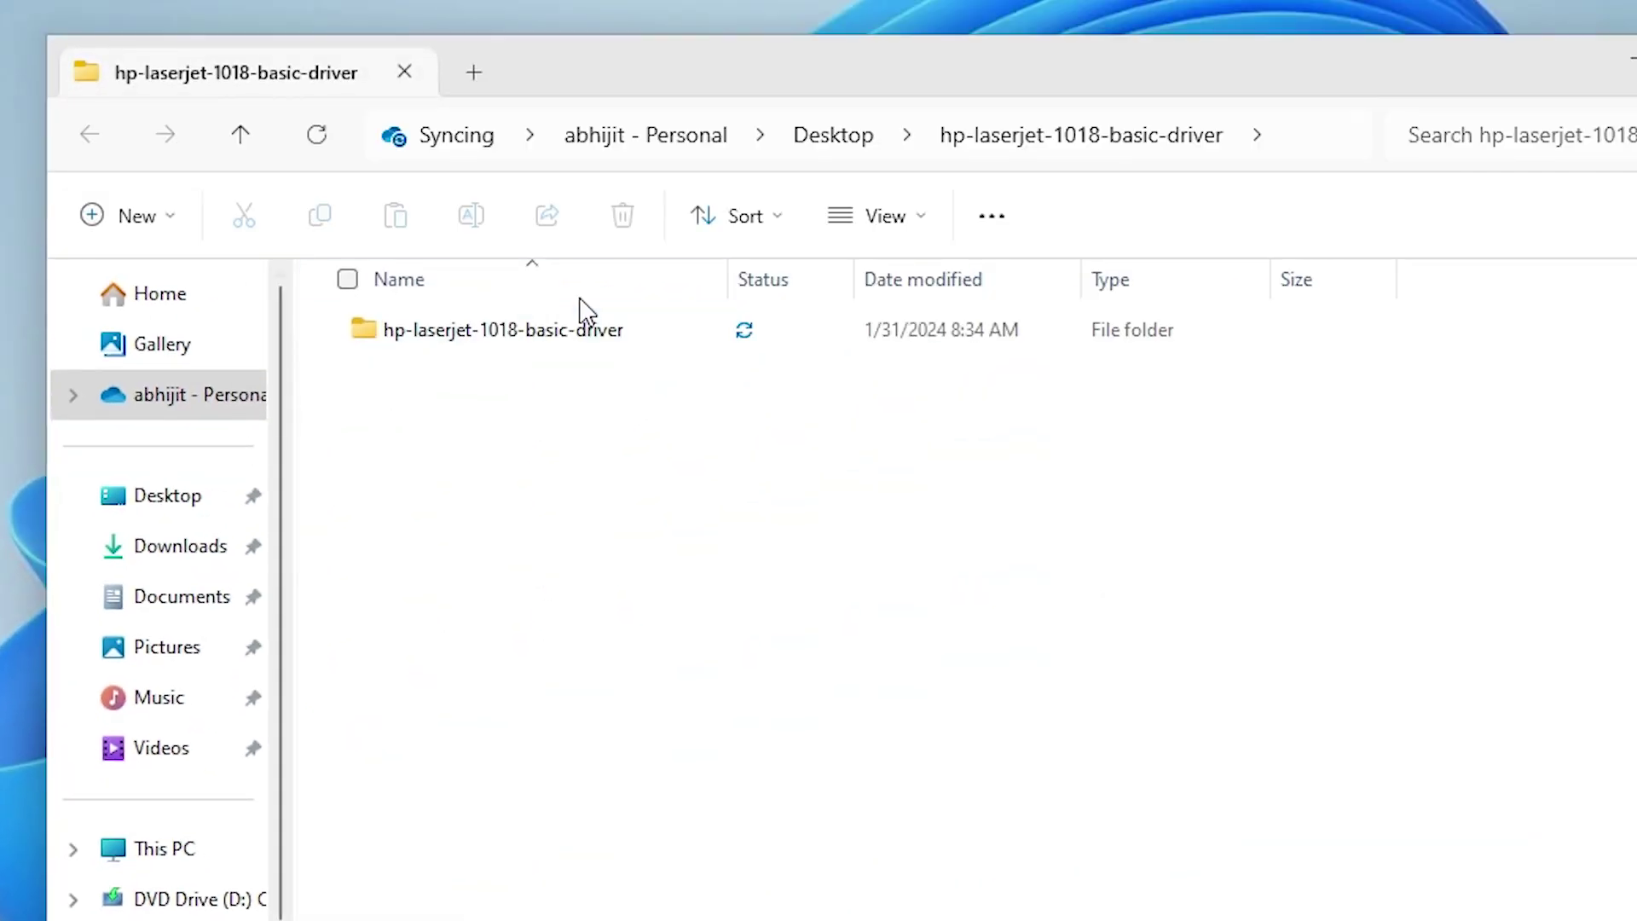
{"action": "left_click", "coordinate": [554, 341]}
{"action": "double_click", "coordinate": [554, 341]}
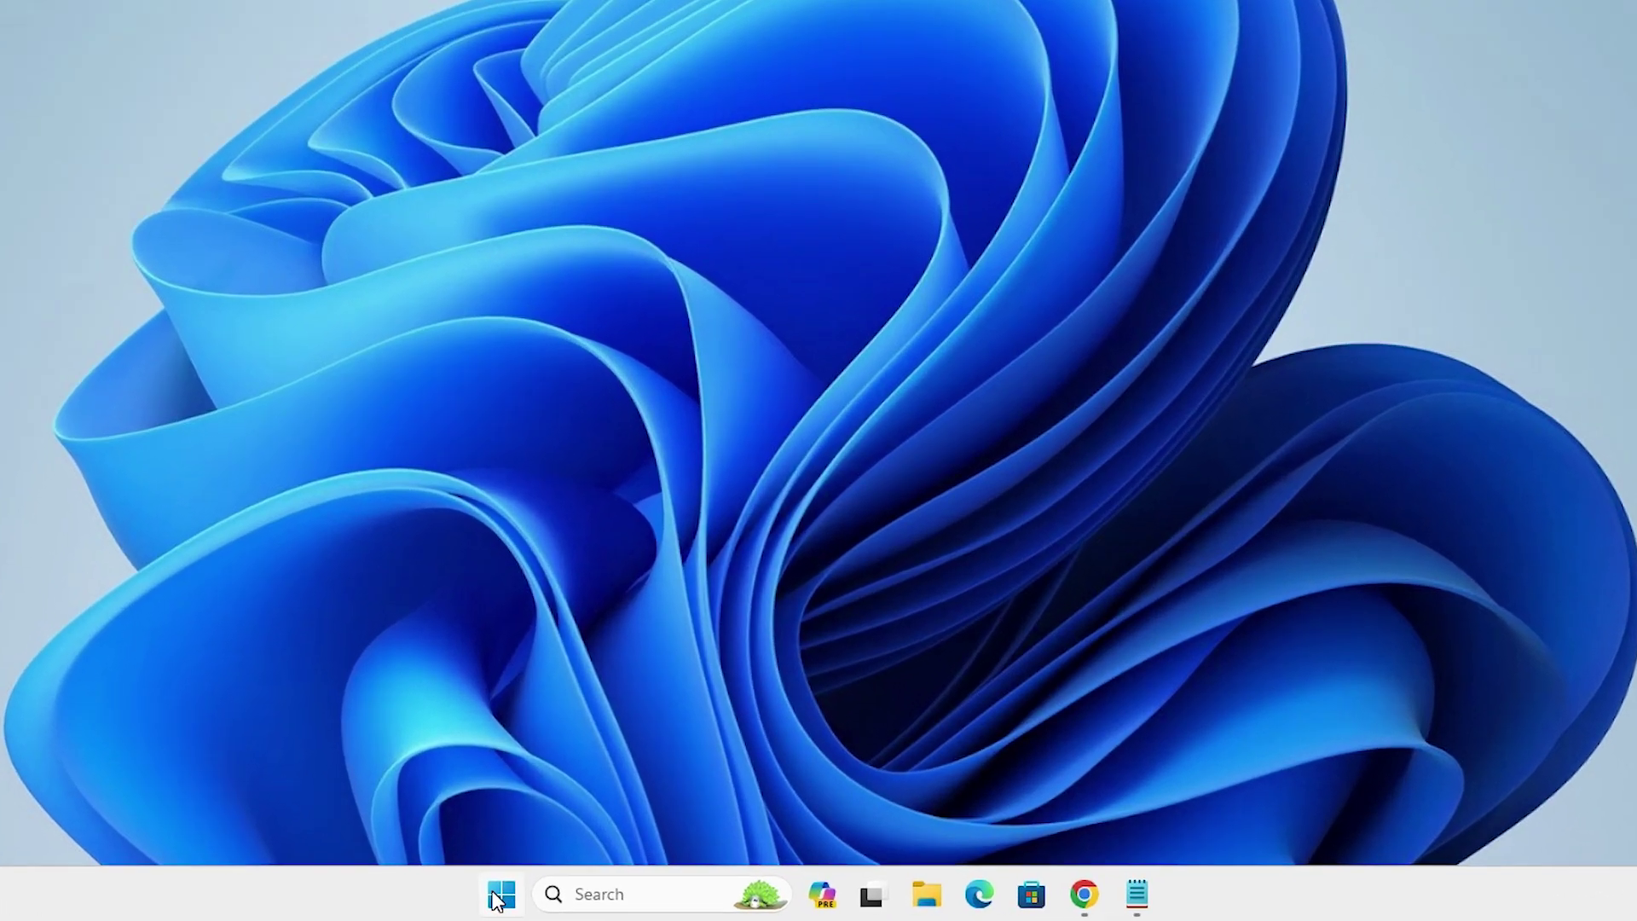
Start adding a printer manually from the Printers & scanners settings, as a local or network printer with manual settings
{"action": "left_click", "coordinate": [591, 900]}
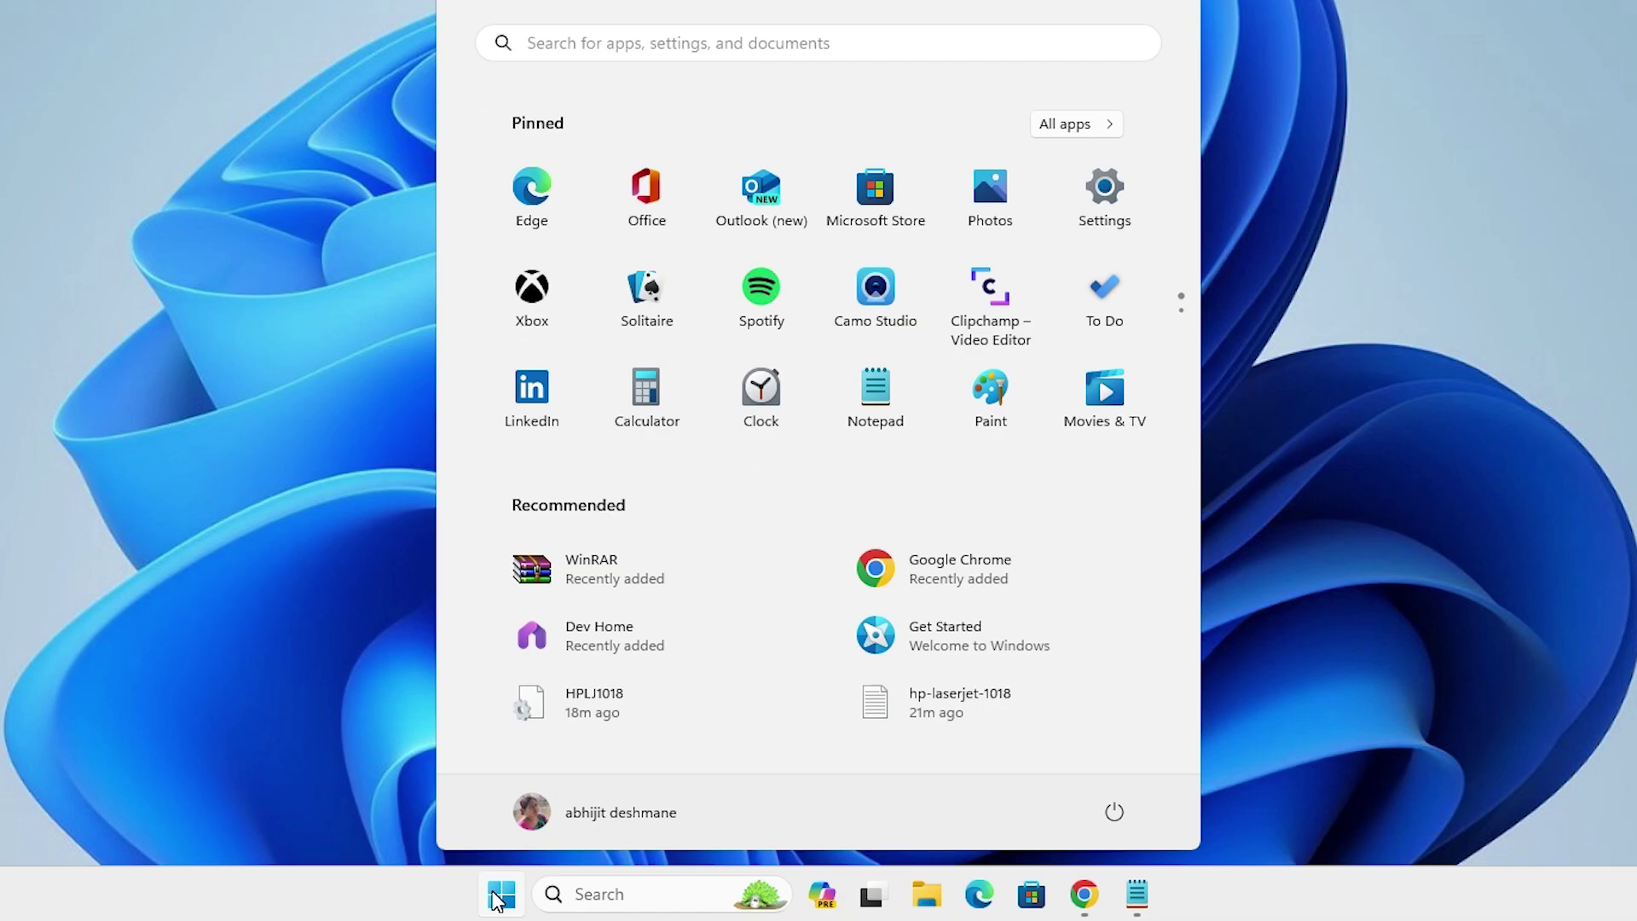
{"action": "type", "text": "pr"}
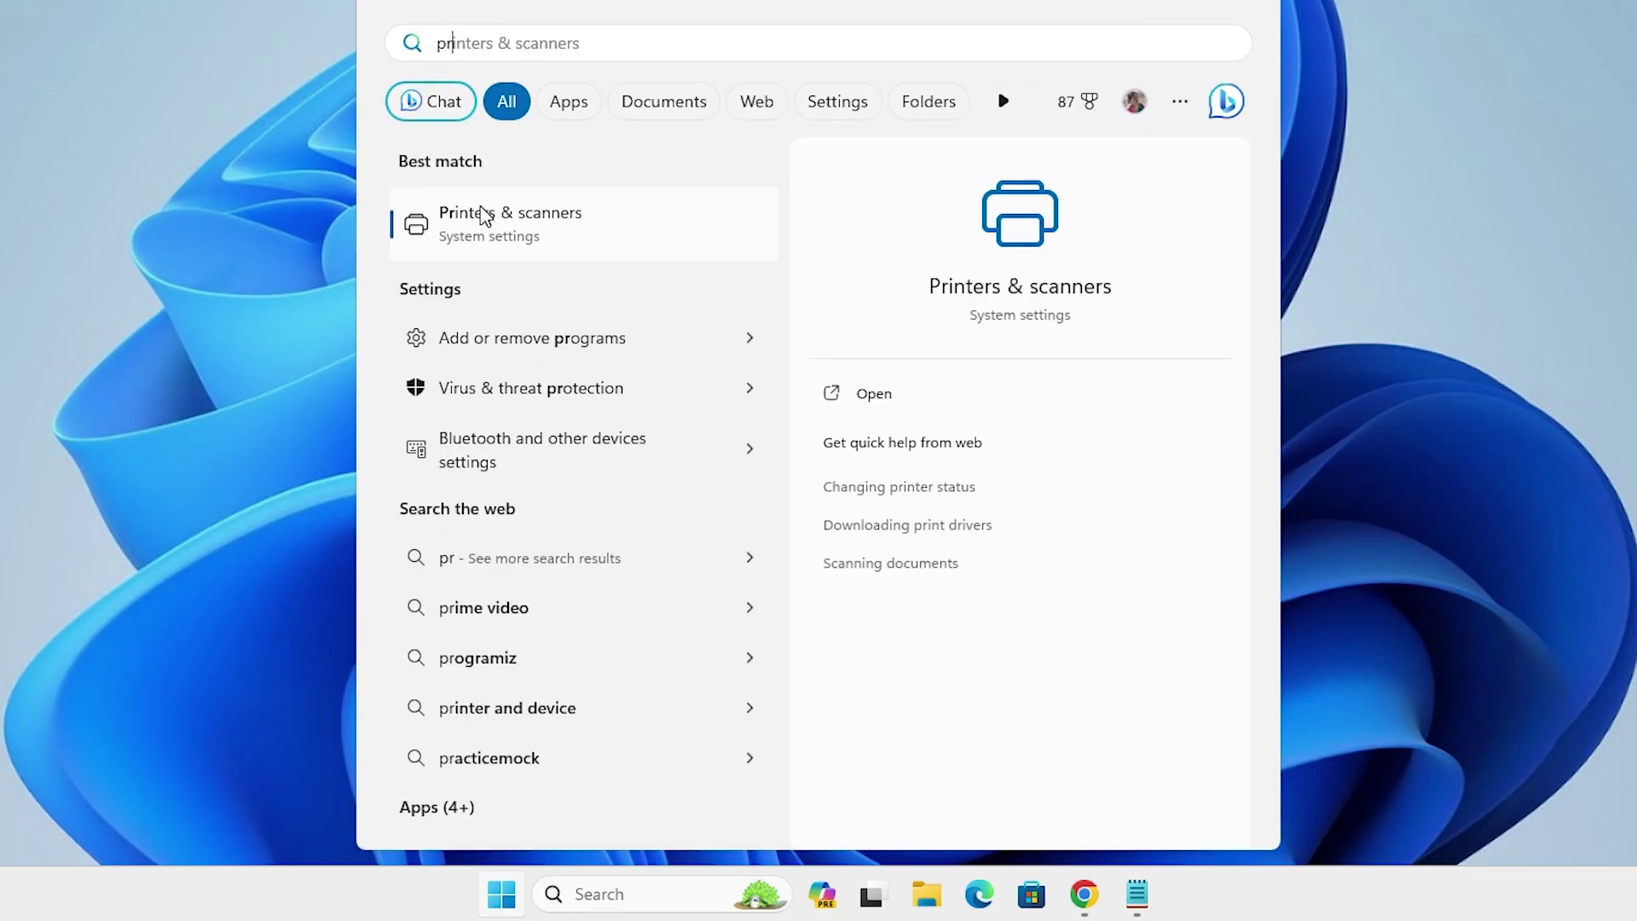
{"action": "left_click", "coordinate": [546, 232]}
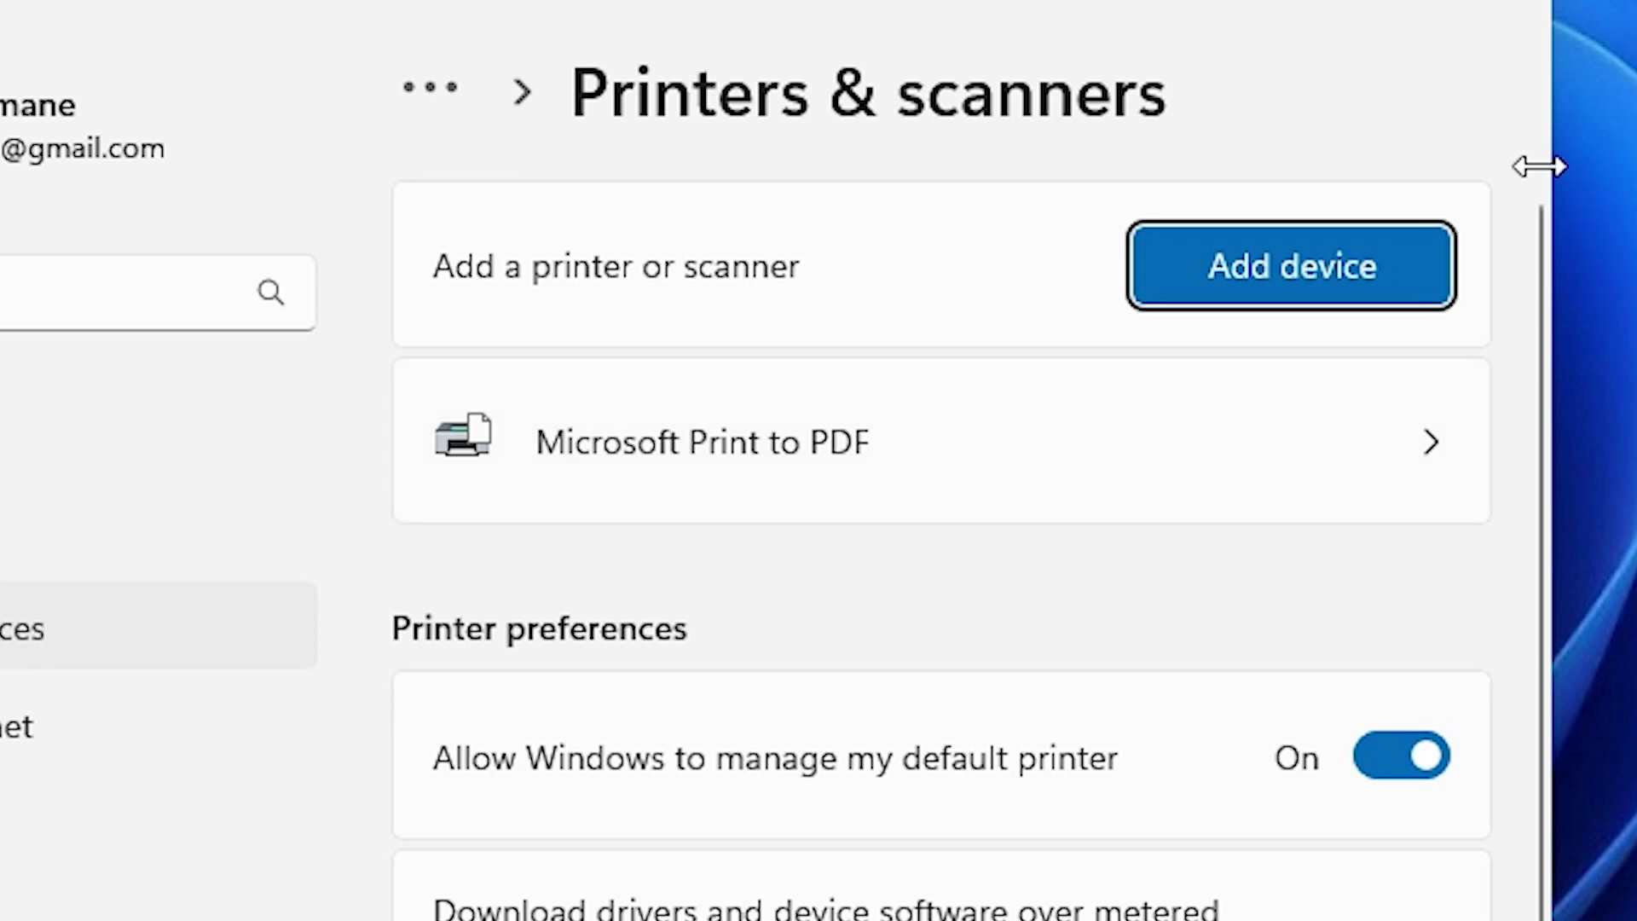
{"action": "left_click", "coordinate": [1267, 280]}
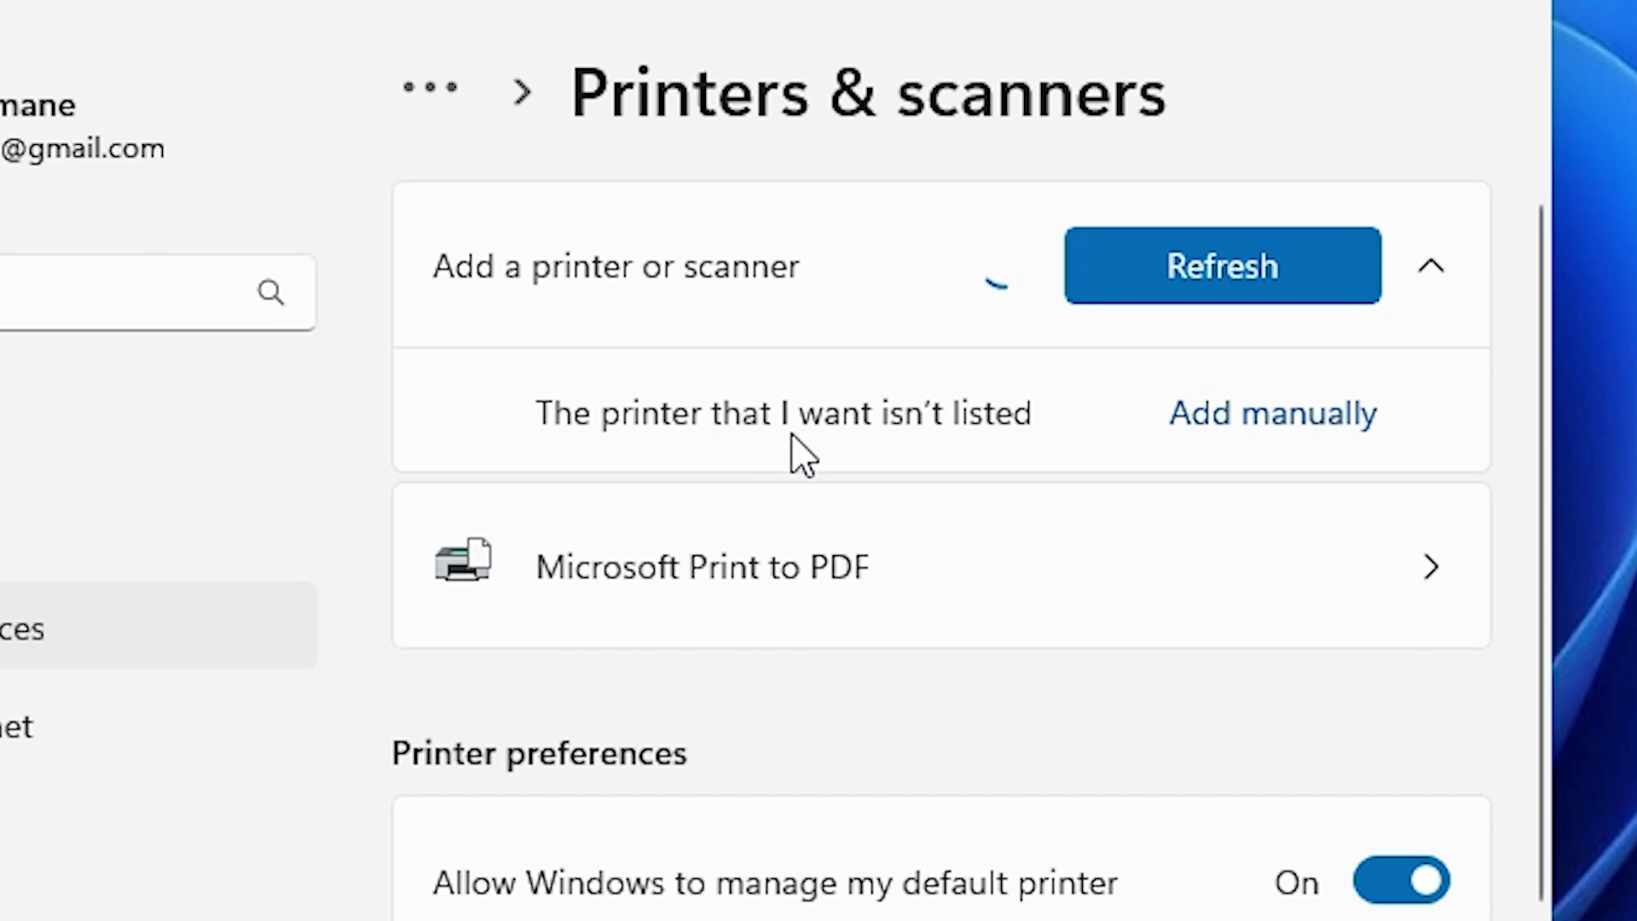
{"action": "left_click", "coordinate": [1347, 439]}
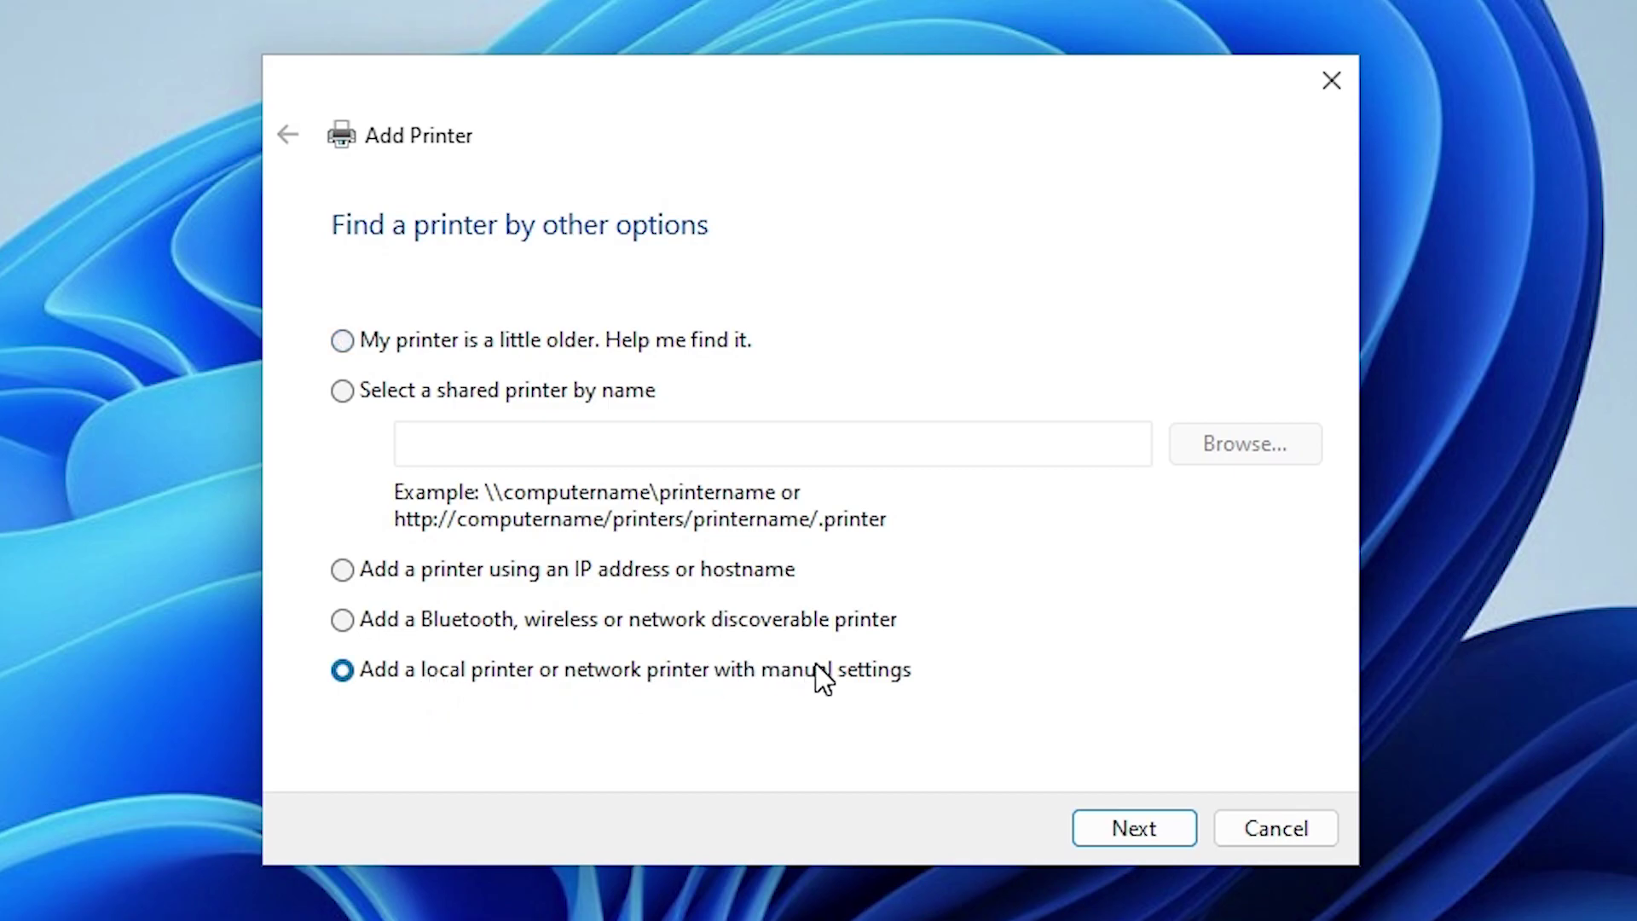
{"action": "left_click", "coordinate": [1189, 848]}
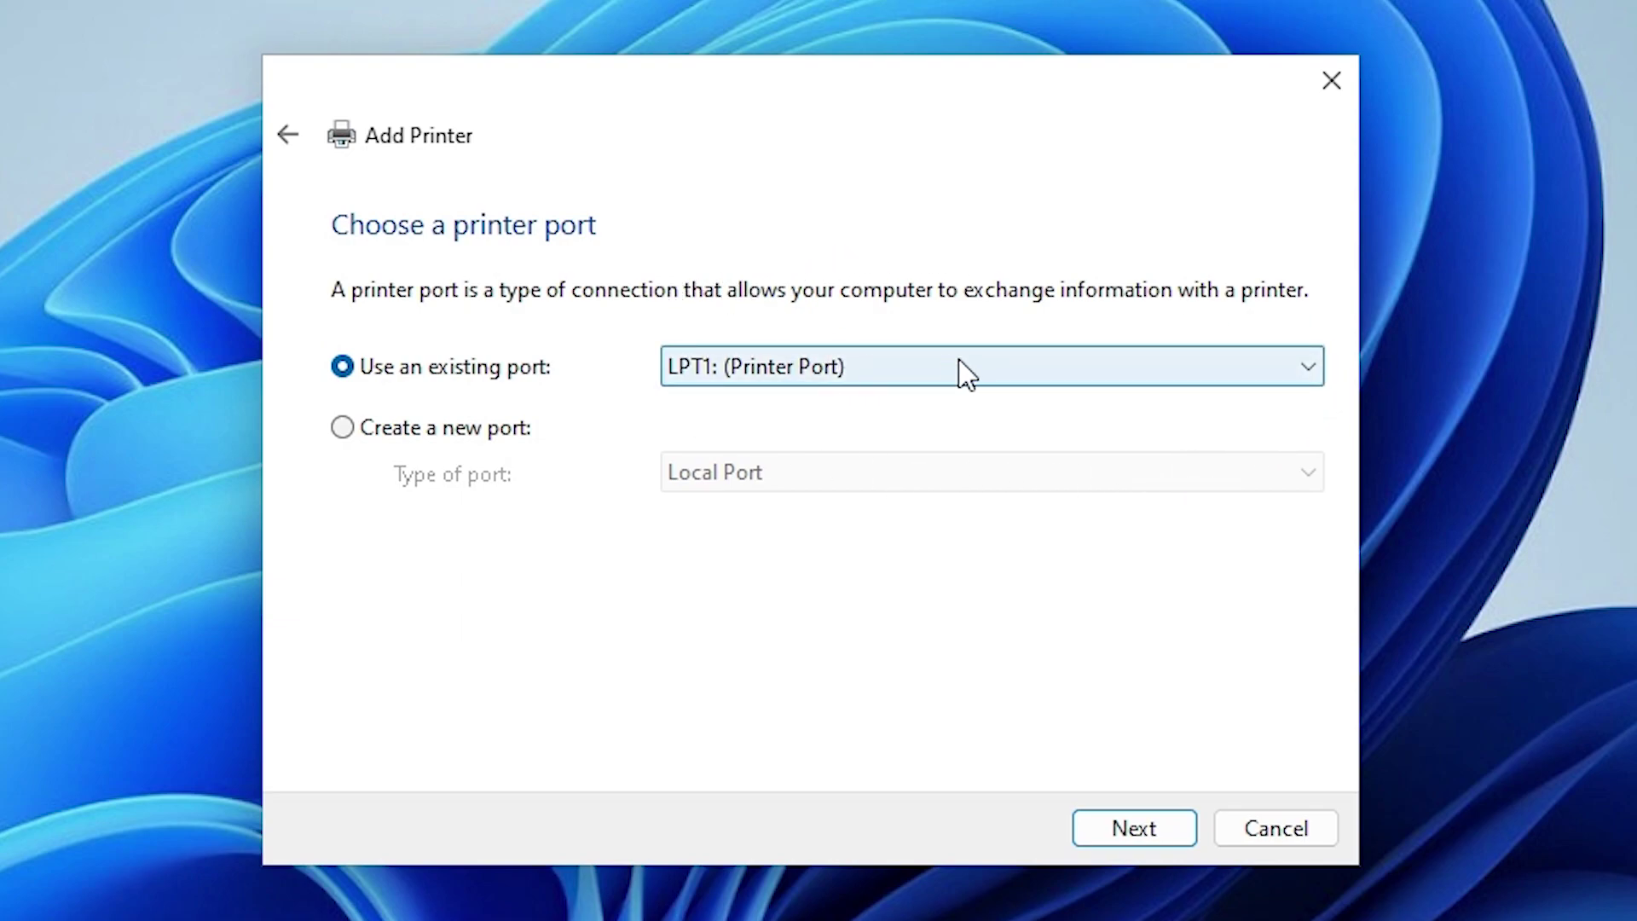
Choose the existing port USB_001 (Local Port) for the new printer and continue to driver installation
{"action": "left_click", "coordinate": [812, 364]}
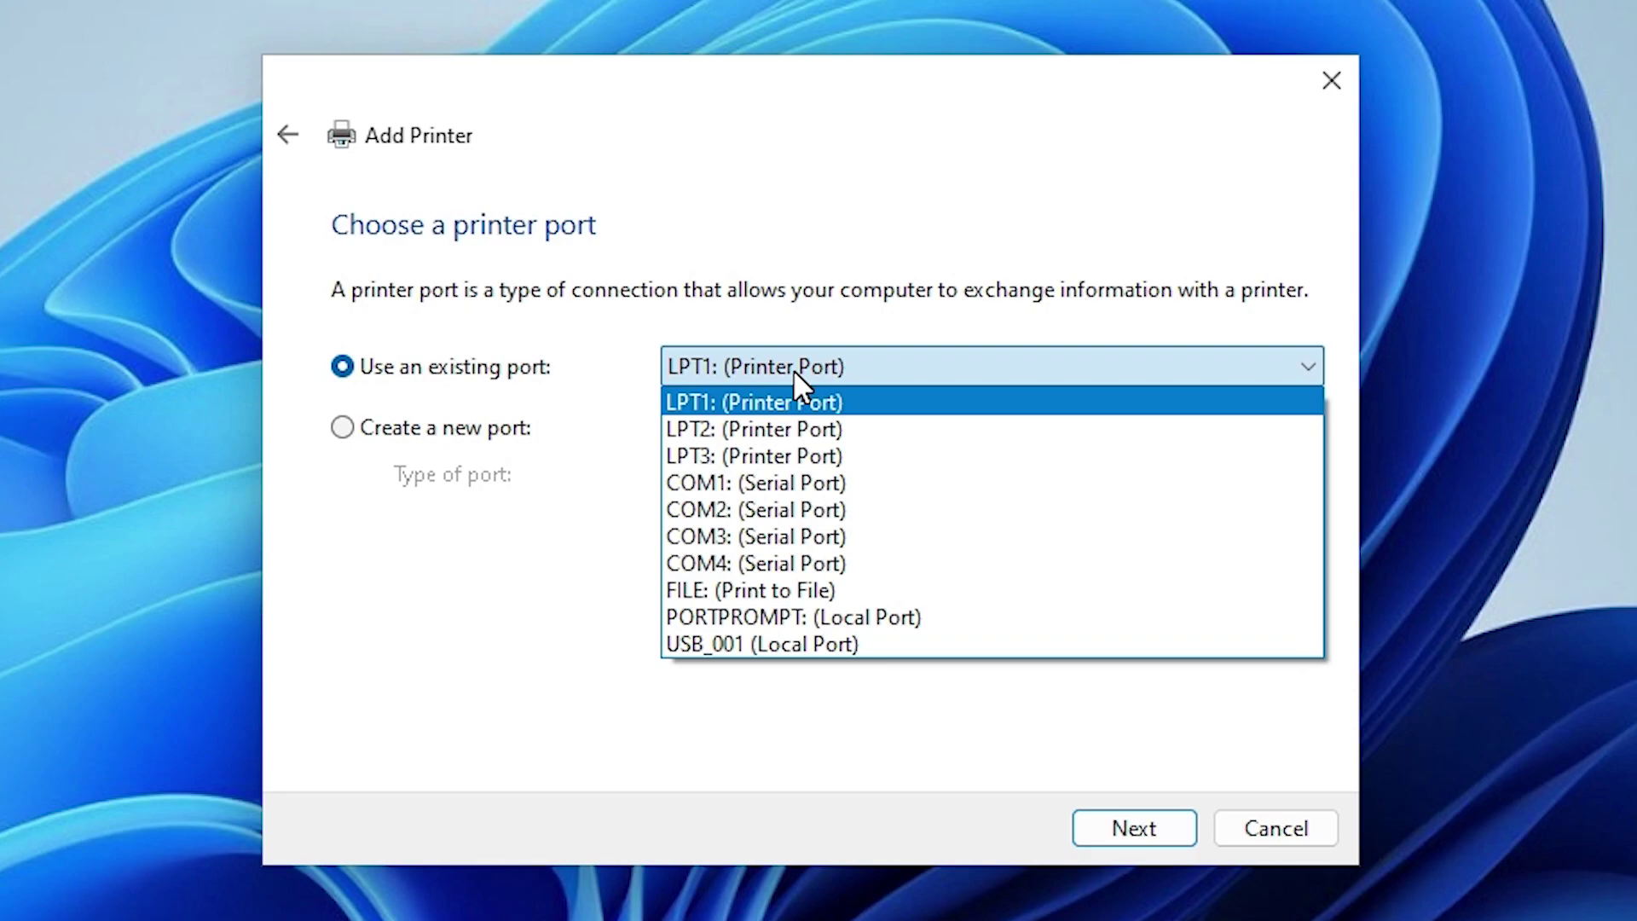
{"action": "left_click", "coordinate": [793, 641]}
{"action": "left_click", "coordinate": [1124, 829]}
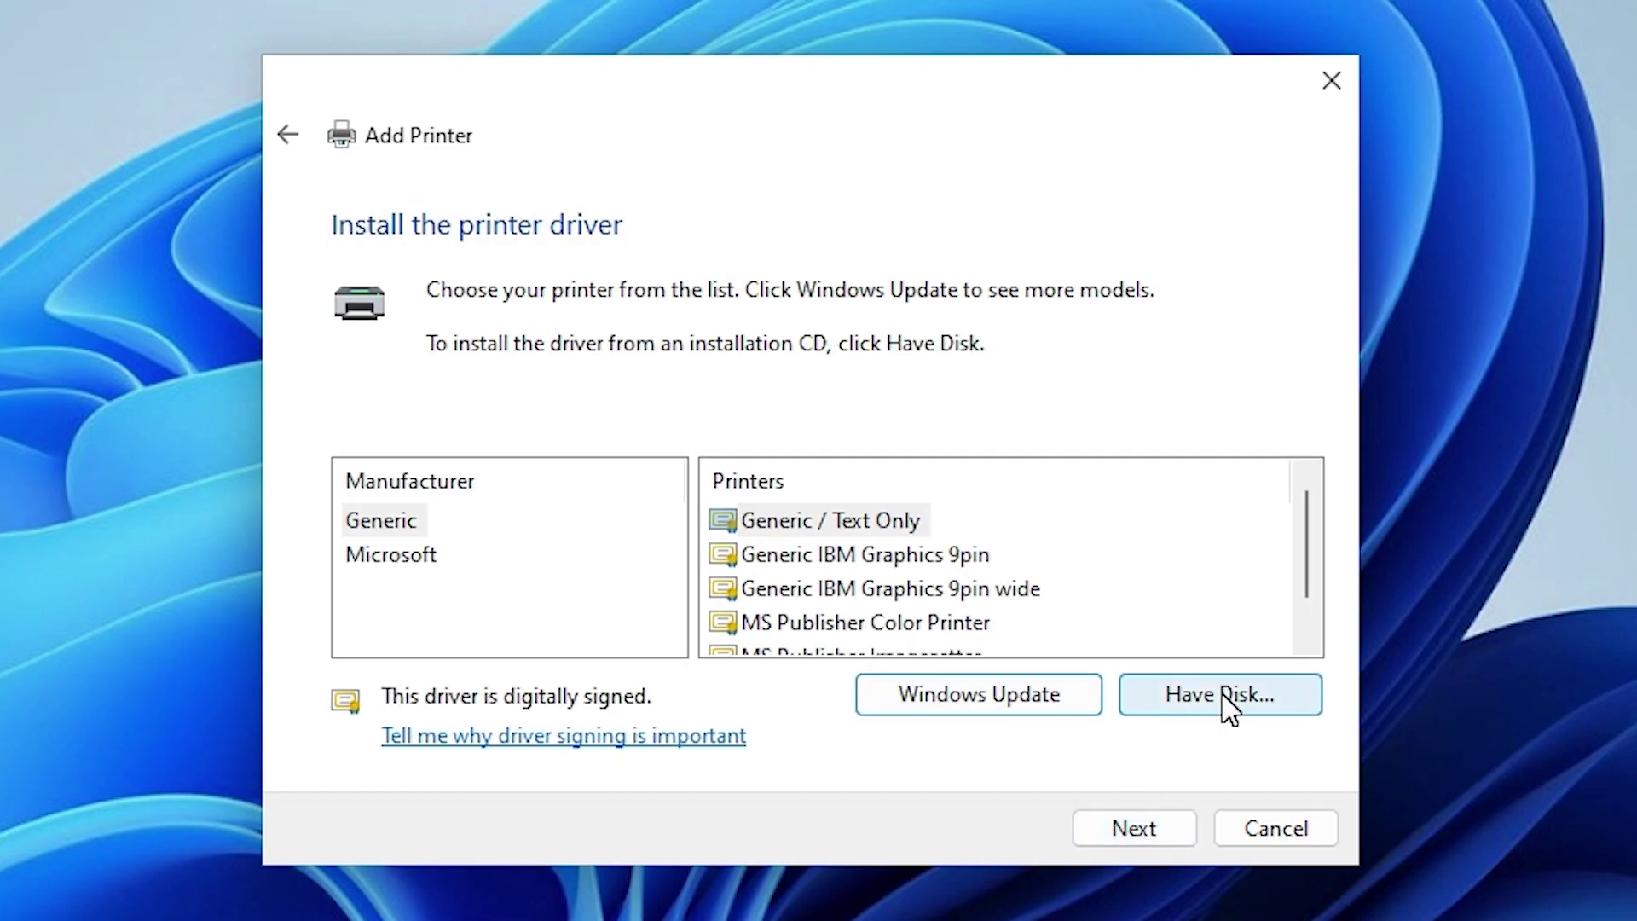
Load the printer driver from disk using HPLJ1018.INF in the inner hp-laserjet-1018-basic-driver folder on the desktop
{"action": "left_click", "coordinate": [1225, 695]}
{"action": "left_click", "coordinate": [1132, 642]}
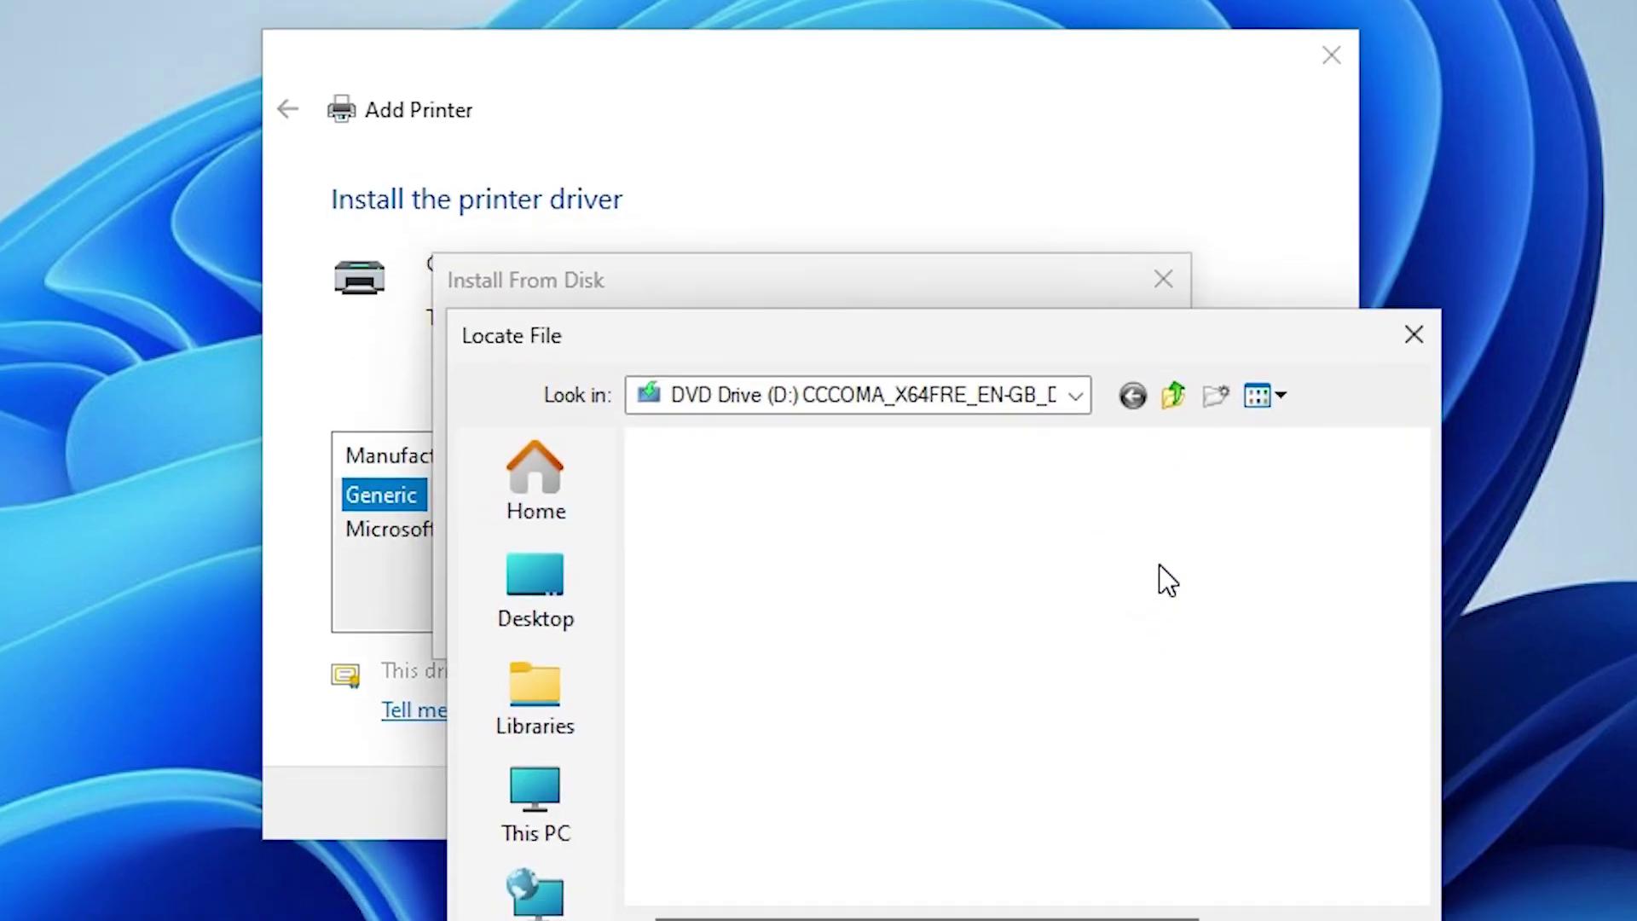
{"action": "left_click", "coordinate": [531, 600]}
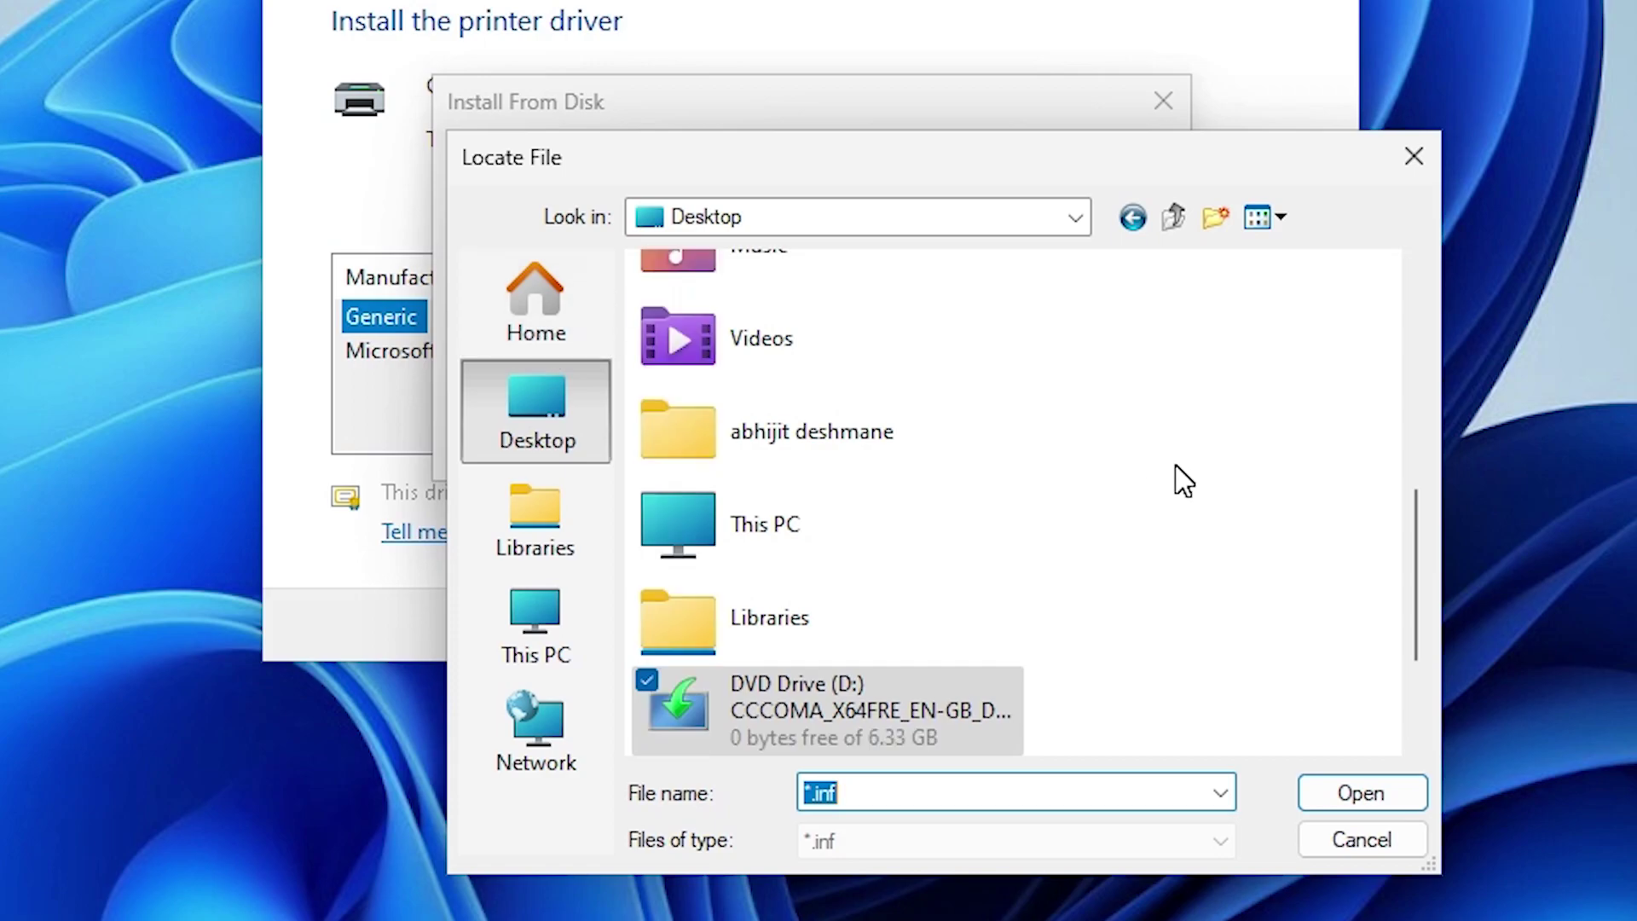
{"action": "scroll", "coordinate": [1083, 546], "scroll_direction": "down", "scroll_amount": 2}
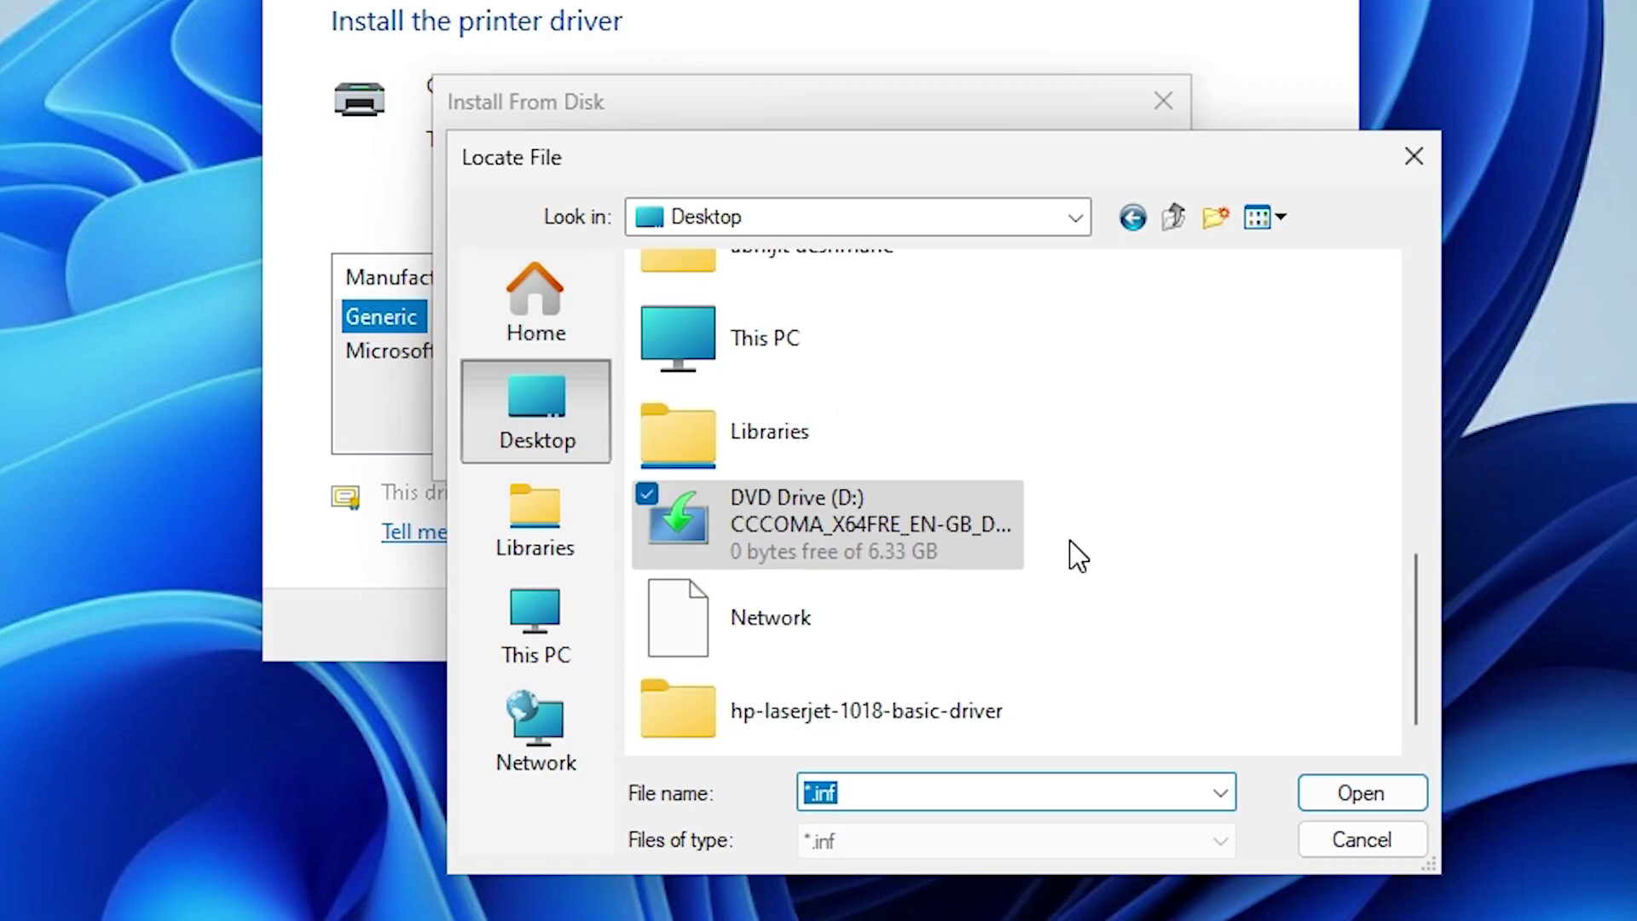
{"action": "double_click", "coordinate": [776, 724]}
{"action": "double_click", "coordinate": [895, 324]}
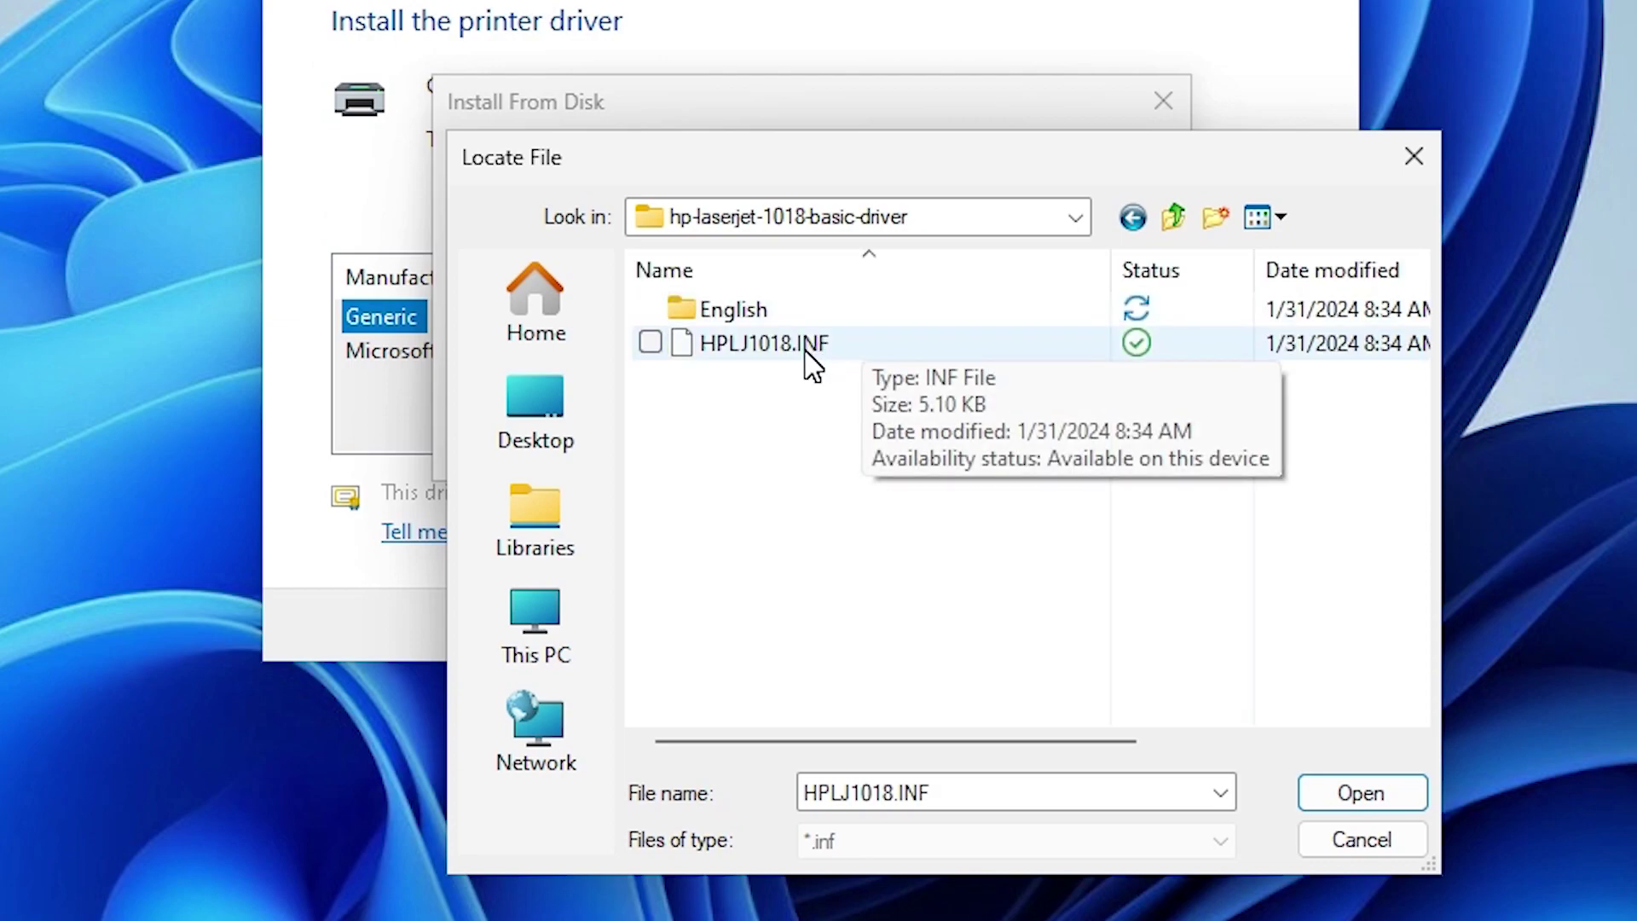
{"action": "left_click", "coordinate": [797, 366]}
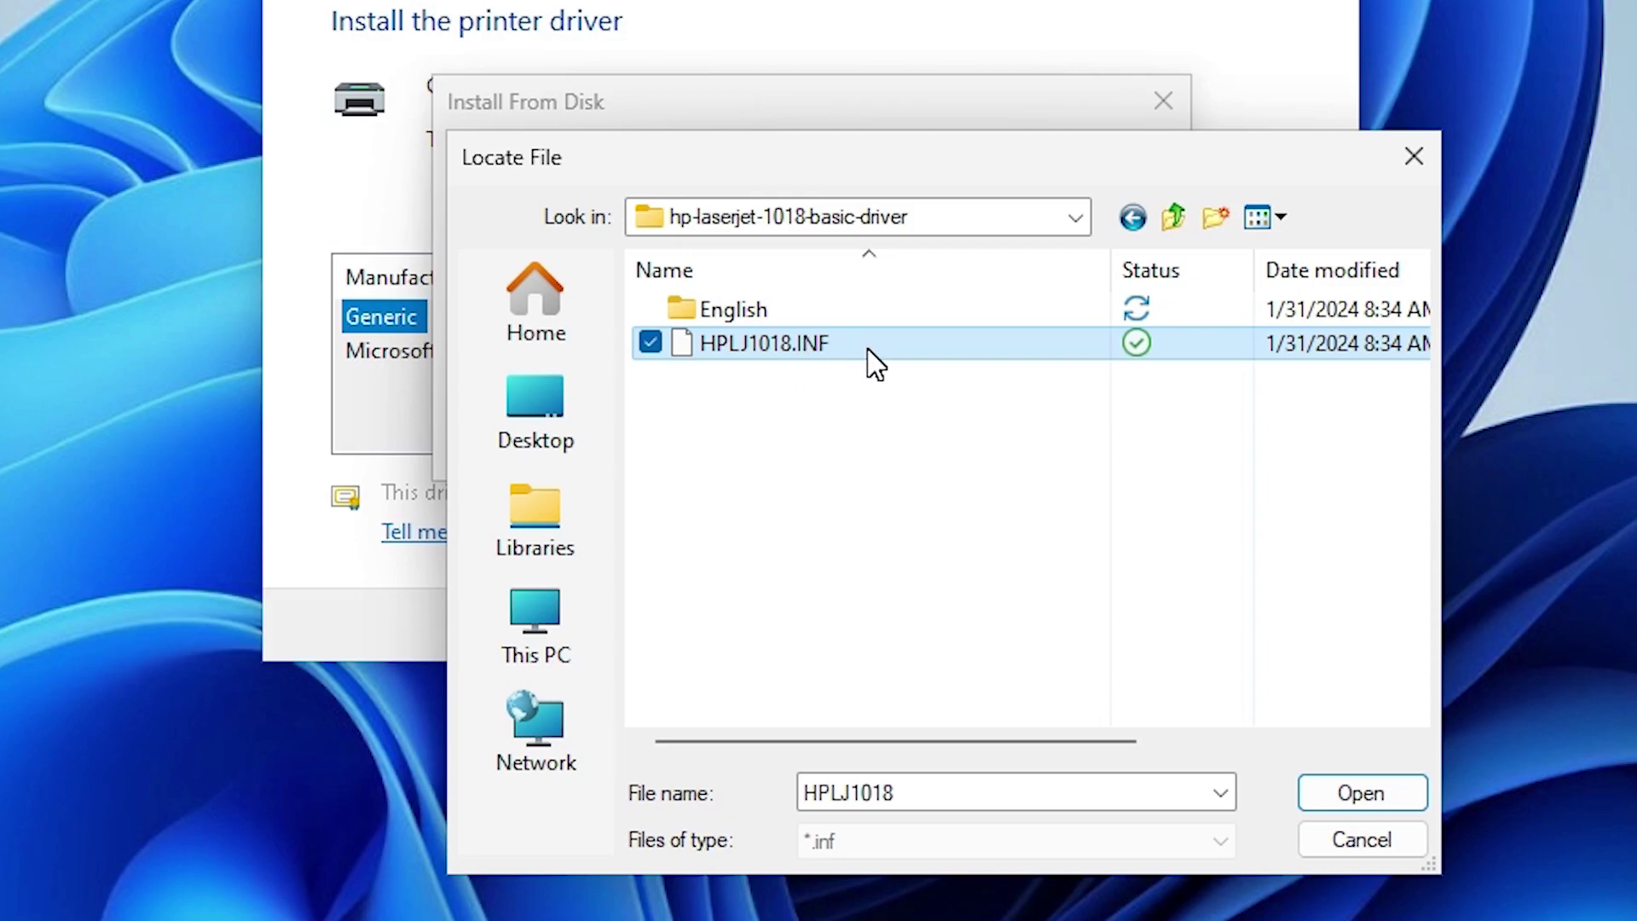
{"action": "left_click", "coordinate": [1360, 791]}
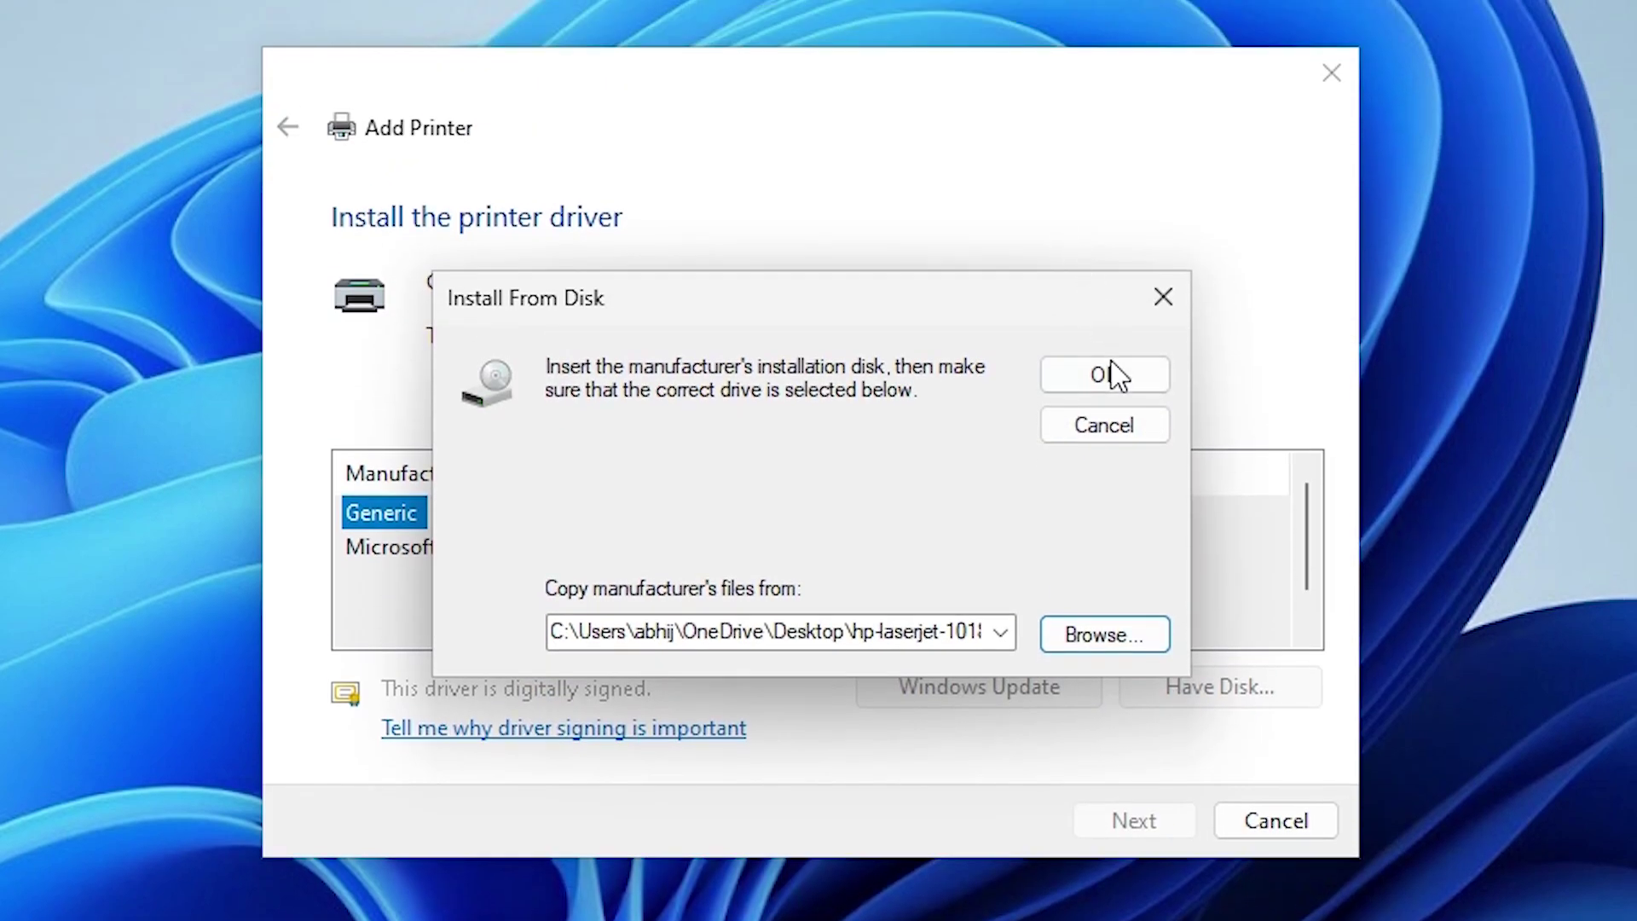
{"action": "left_click", "coordinate": [1108, 176]}
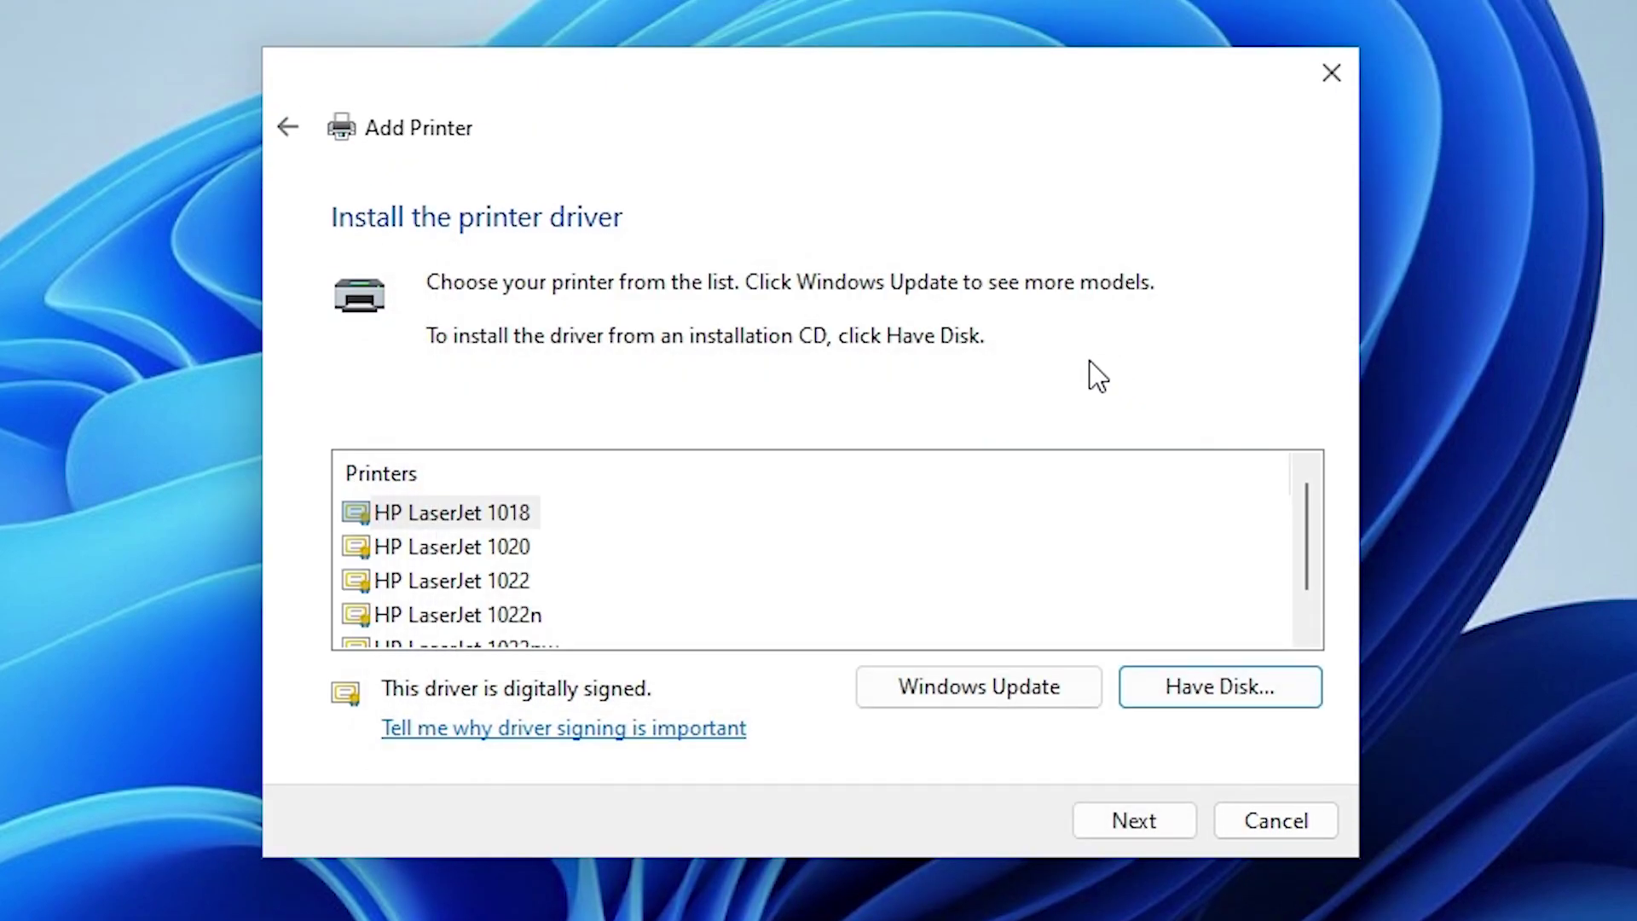
Install the HP LaserJet 1018 driver, keeping HP LaserJet 1018 as the printer name
{"action": "left_click", "coordinate": [481, 515]}
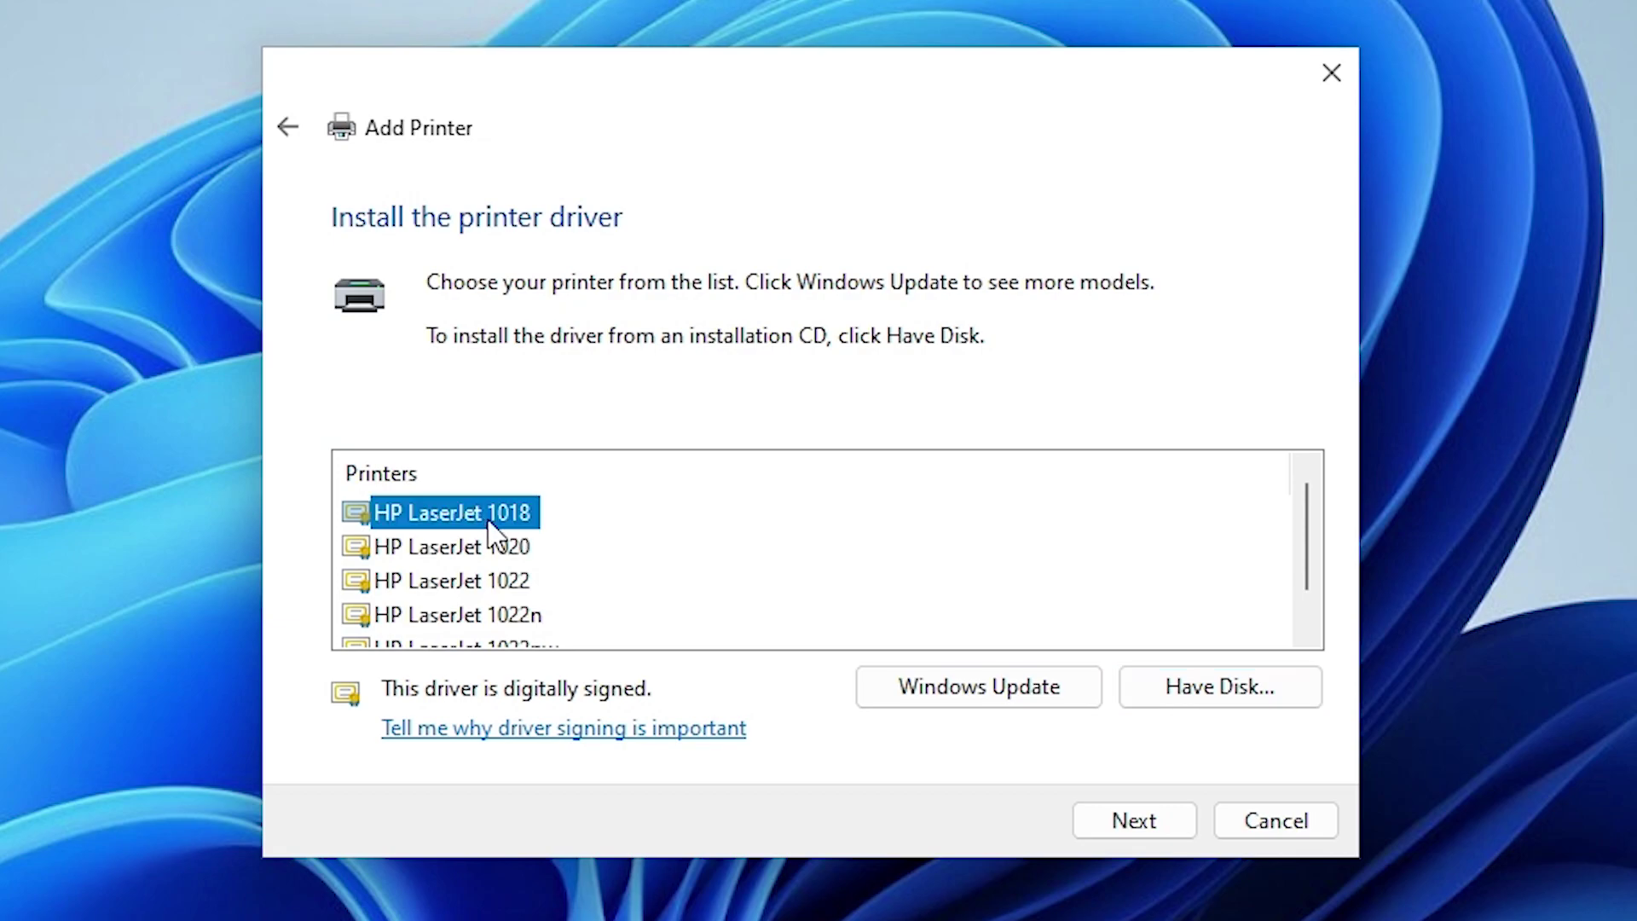
{"action": "left_click", "coordinate": [1149, 823]}
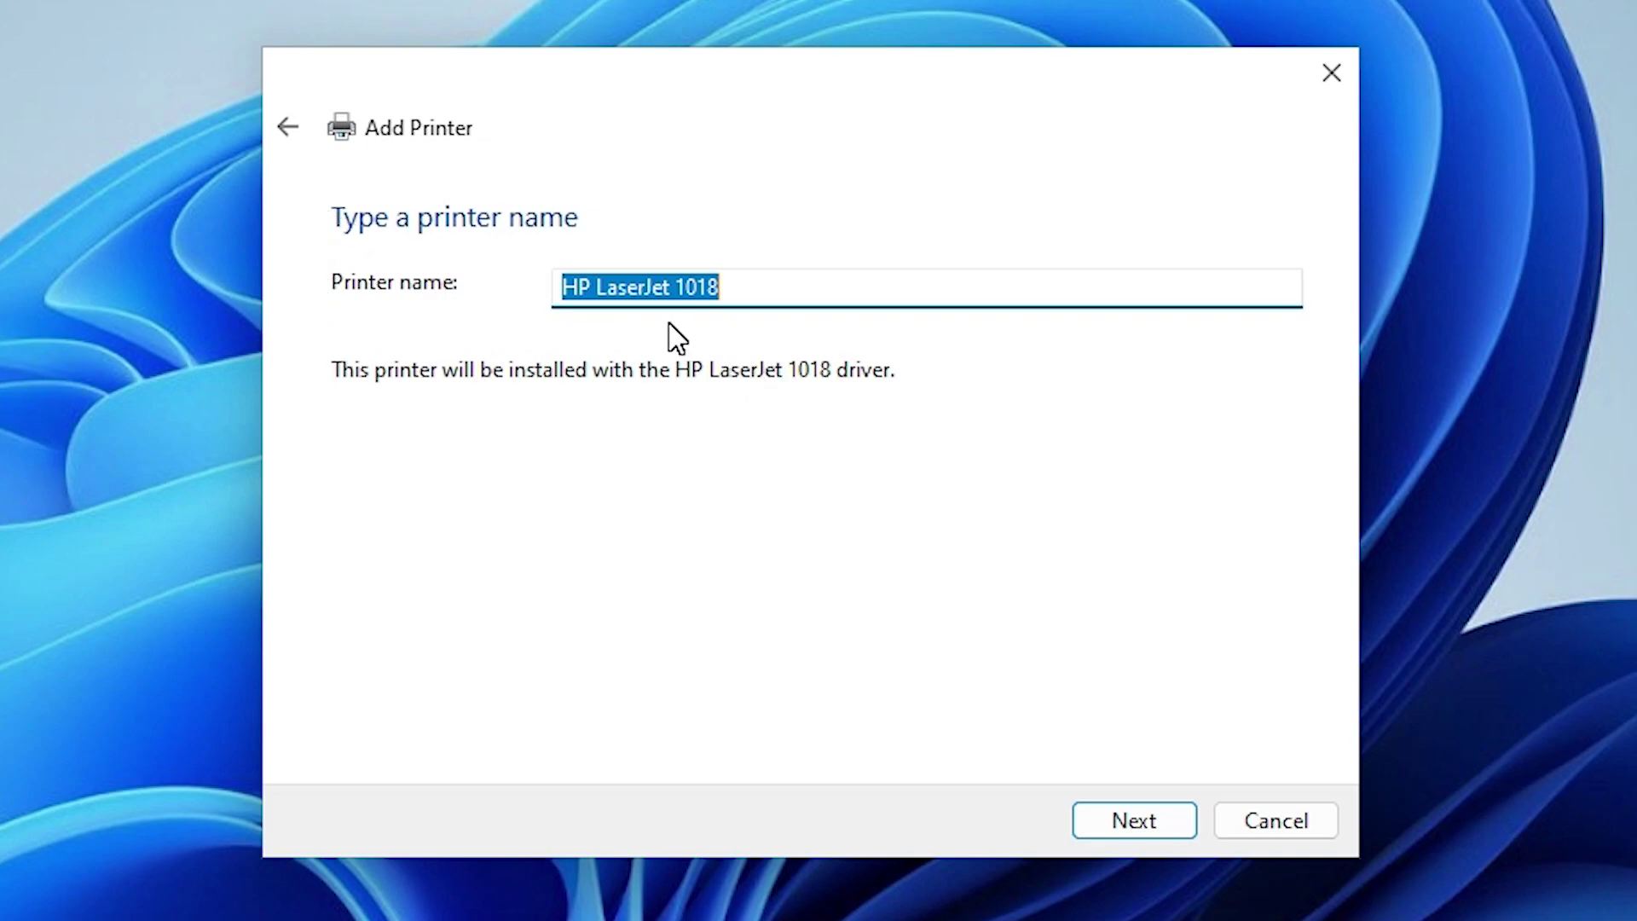
{"action": "left_click", "coordinate": [1093, 831]}
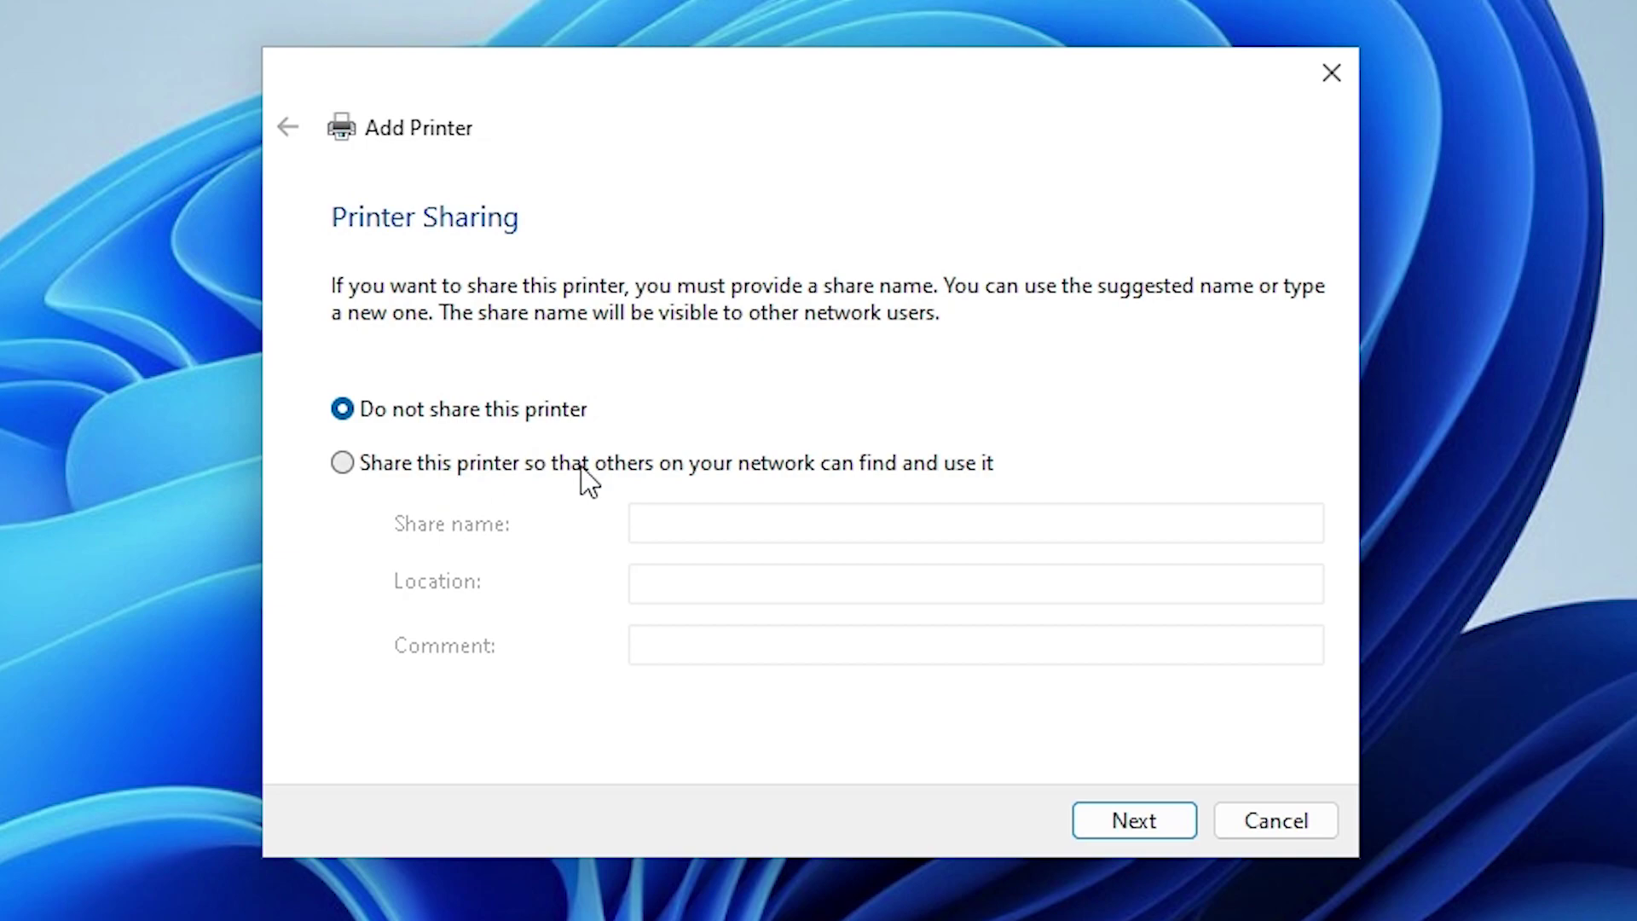
Leave the HP LaserJet 1018 unshared on the network and finish adding the printer without printing a test page
{"action": "left_click", "coordinate": [429, 464]}
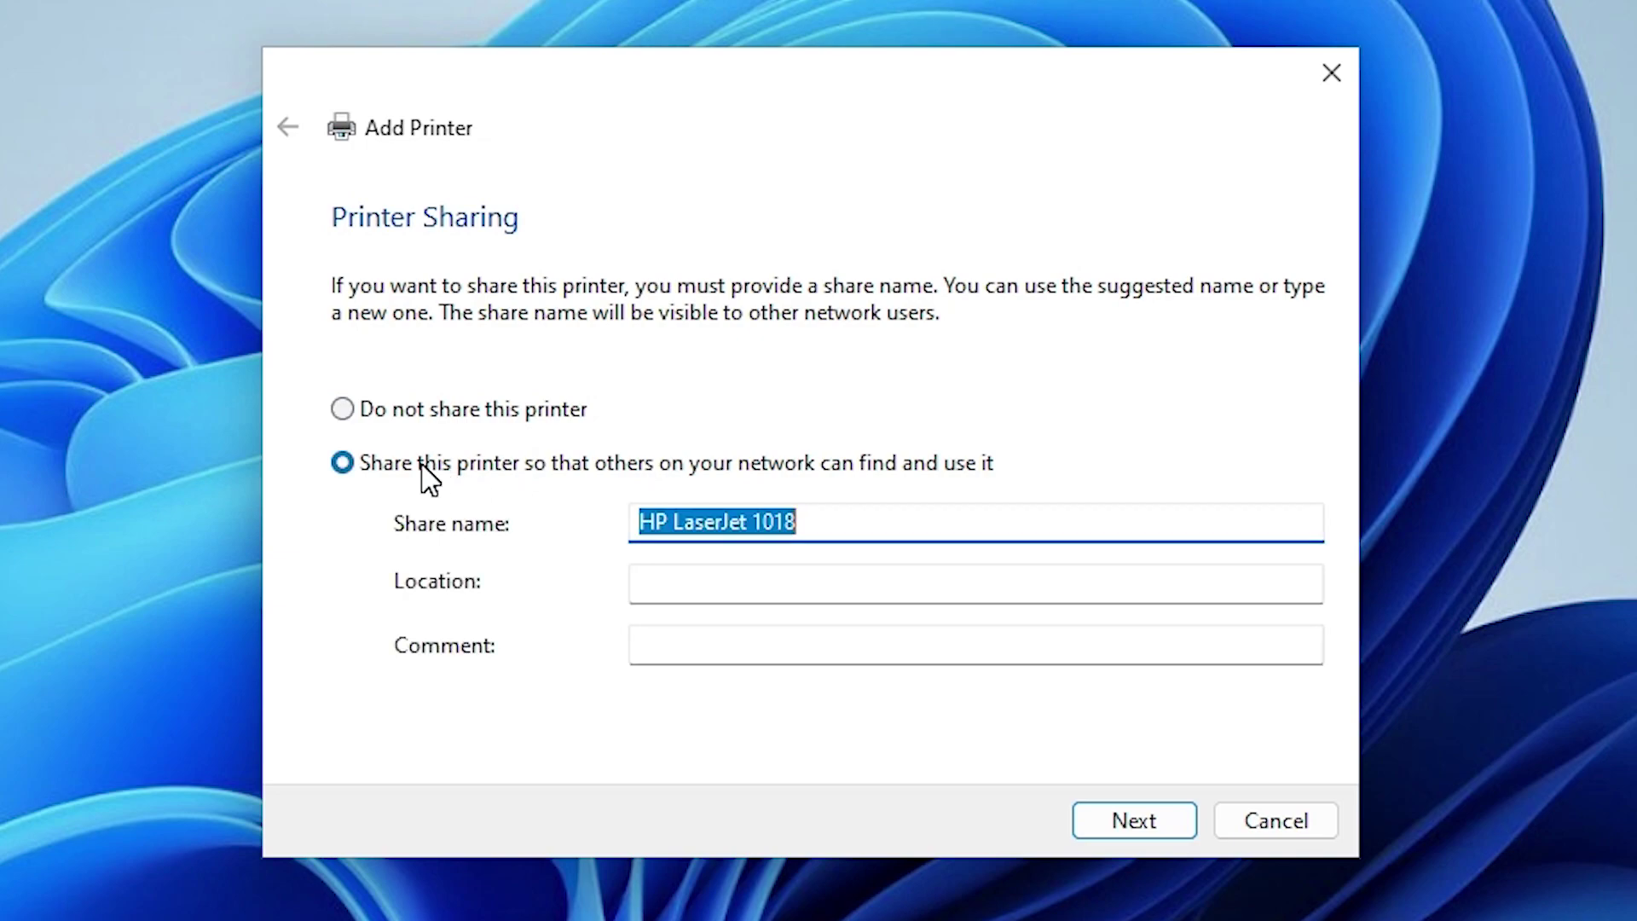
{"action": "left_click", "coordinate": [433, 411]}
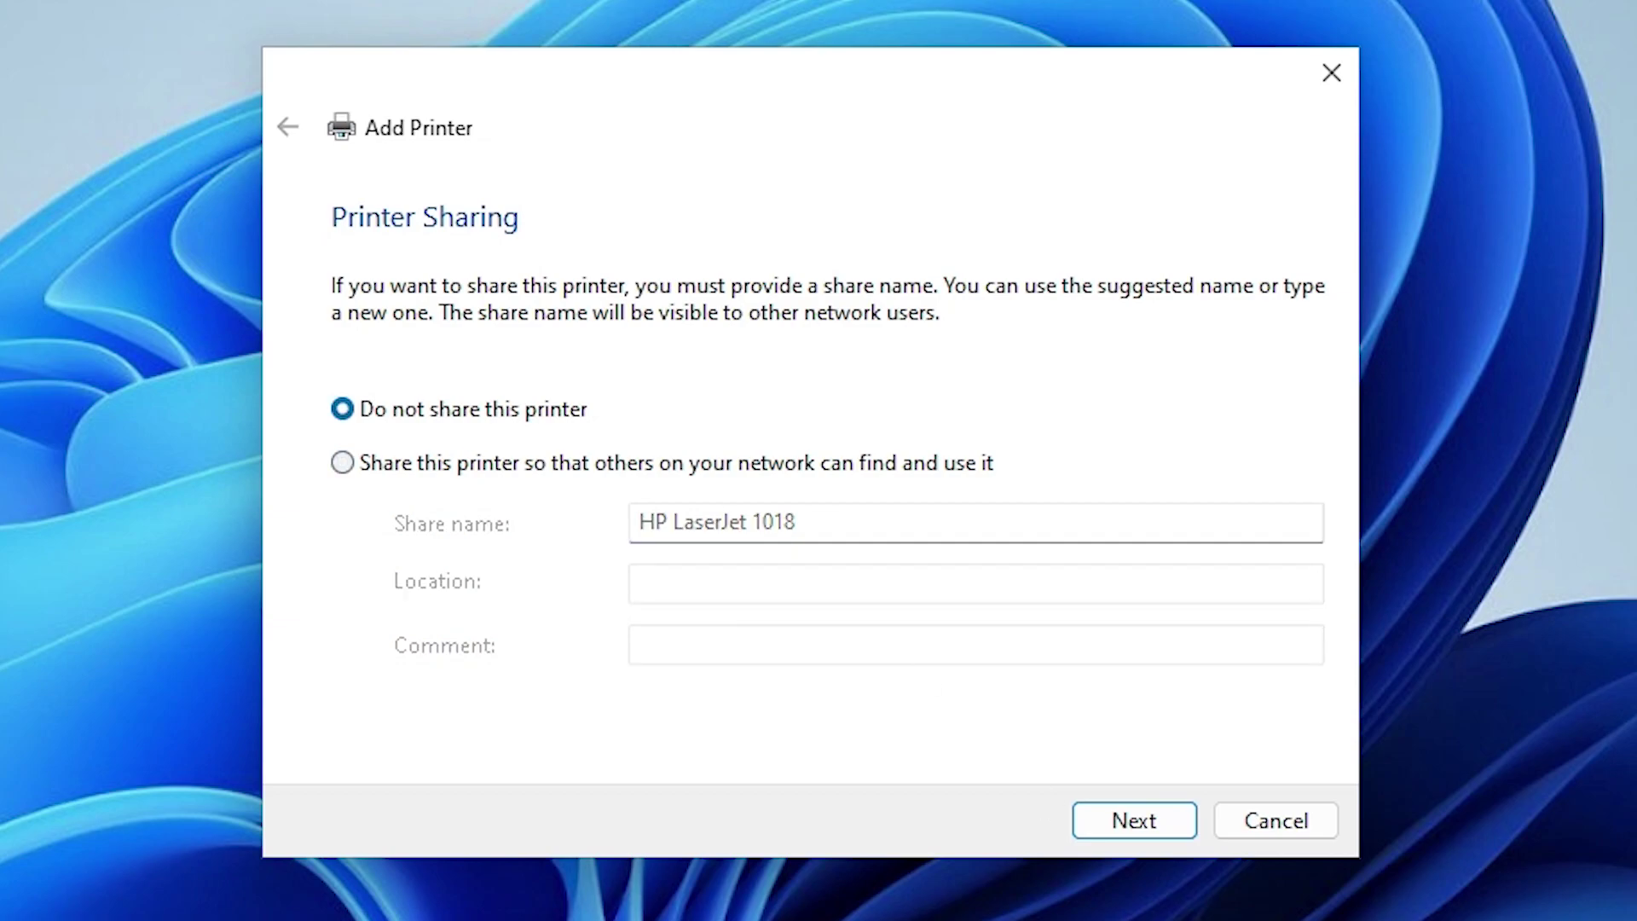
{"action": "left_click", "coordinate": [1158, 825]}
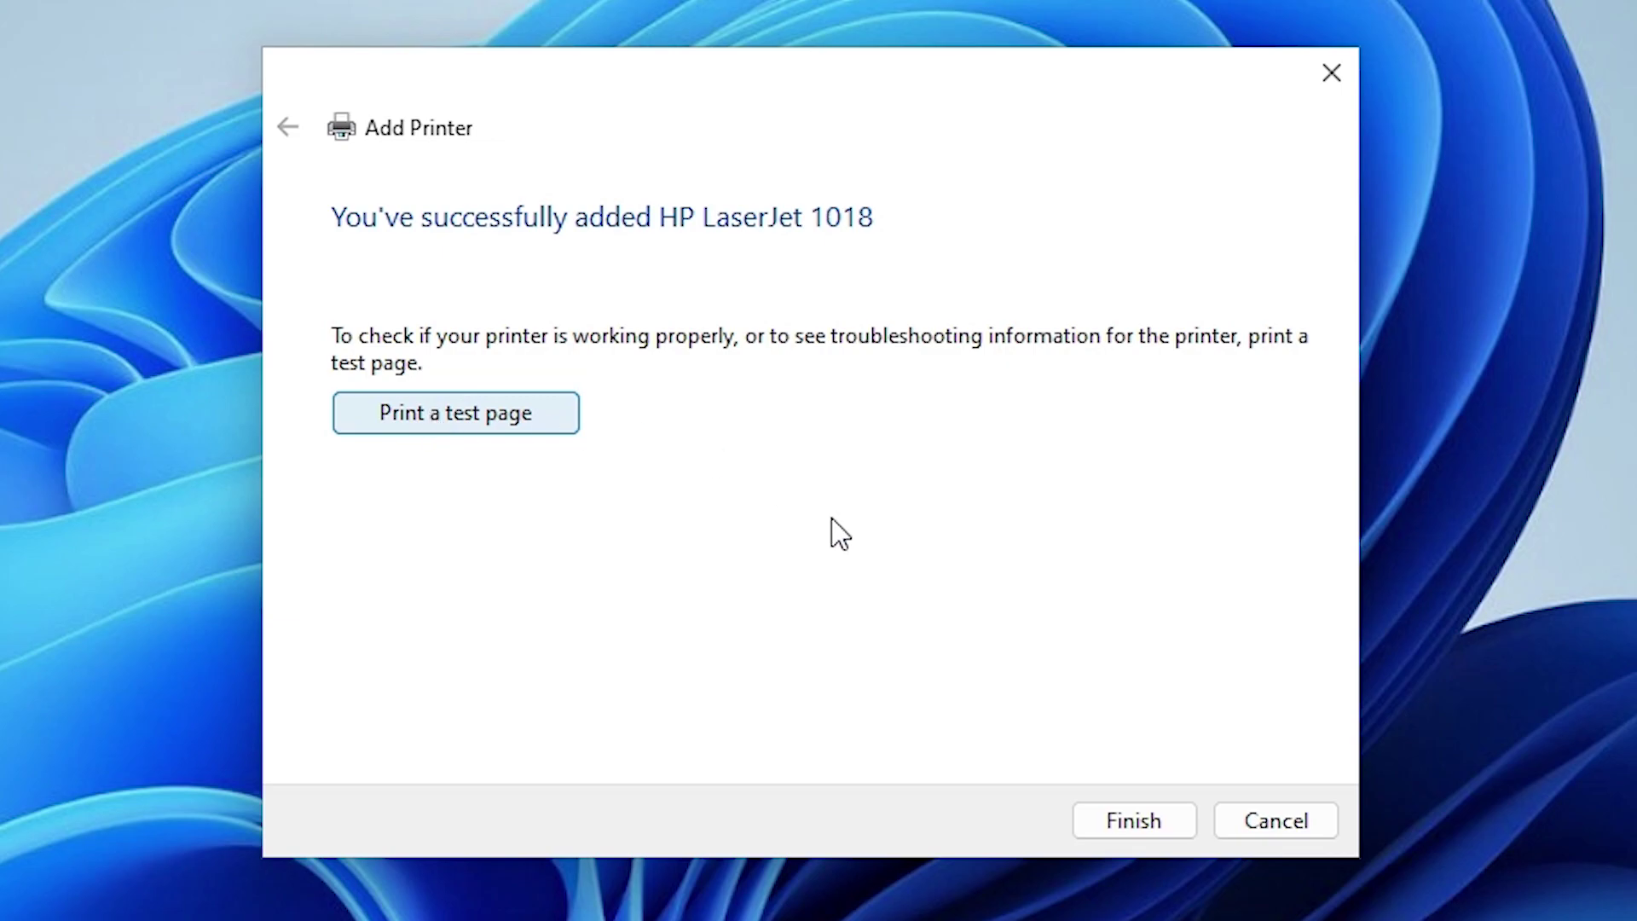
{"action": "left_click", "coordinate": [1147, 827]}
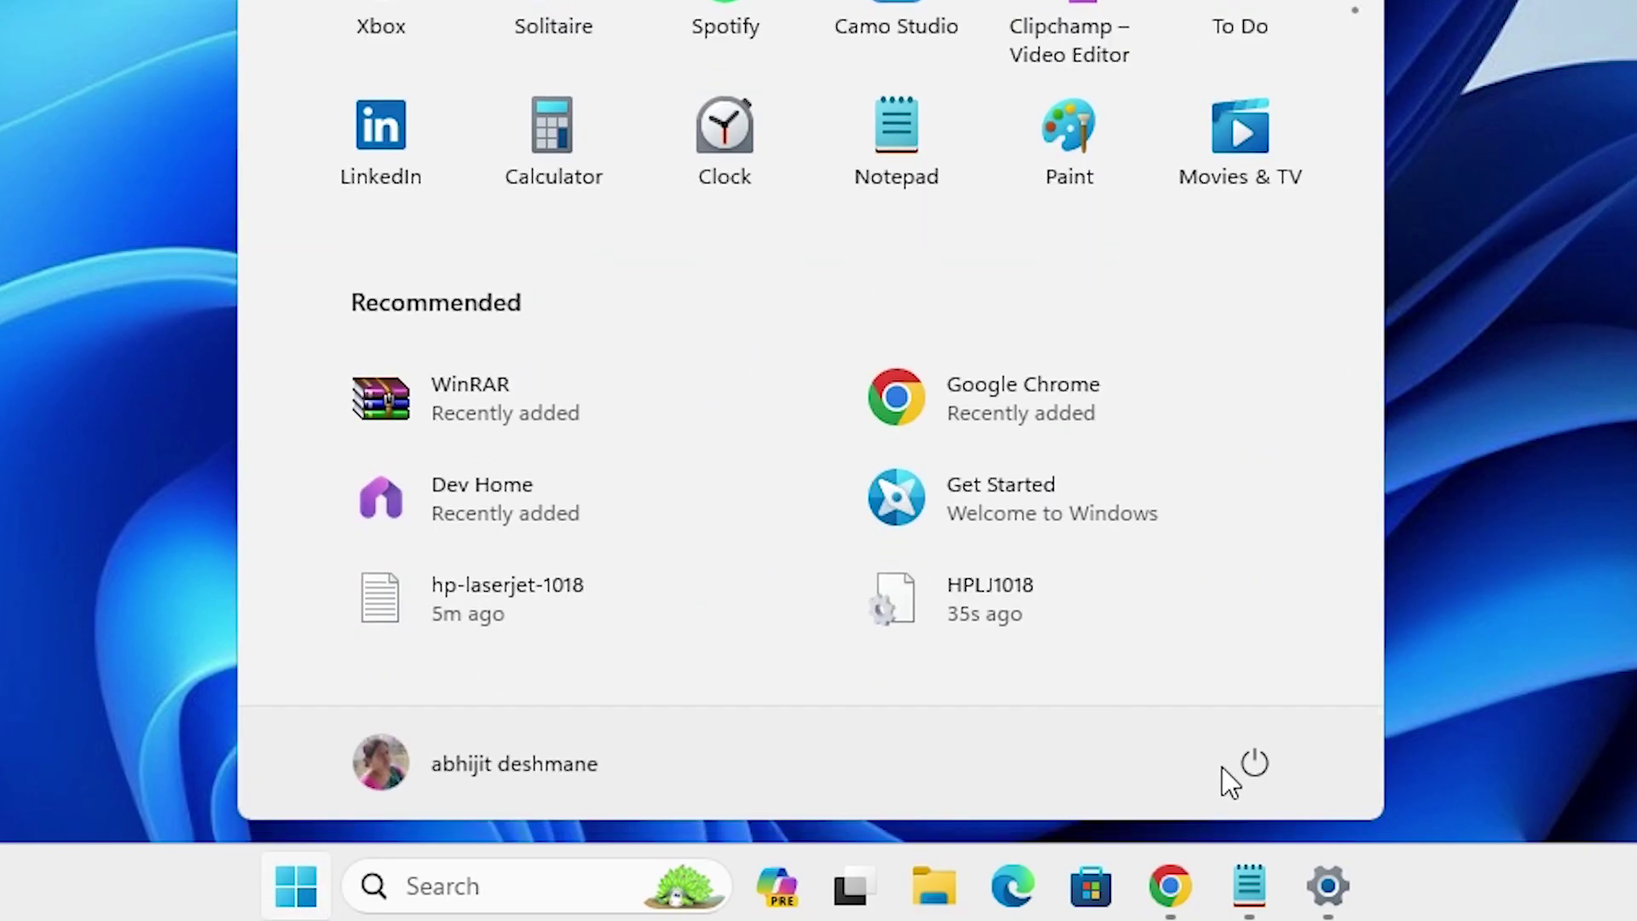
Restart the computer, and once the desktop is back, open the Printers & scanners system settings
{"action": "left_click", "coordinate": [1237, 772]}
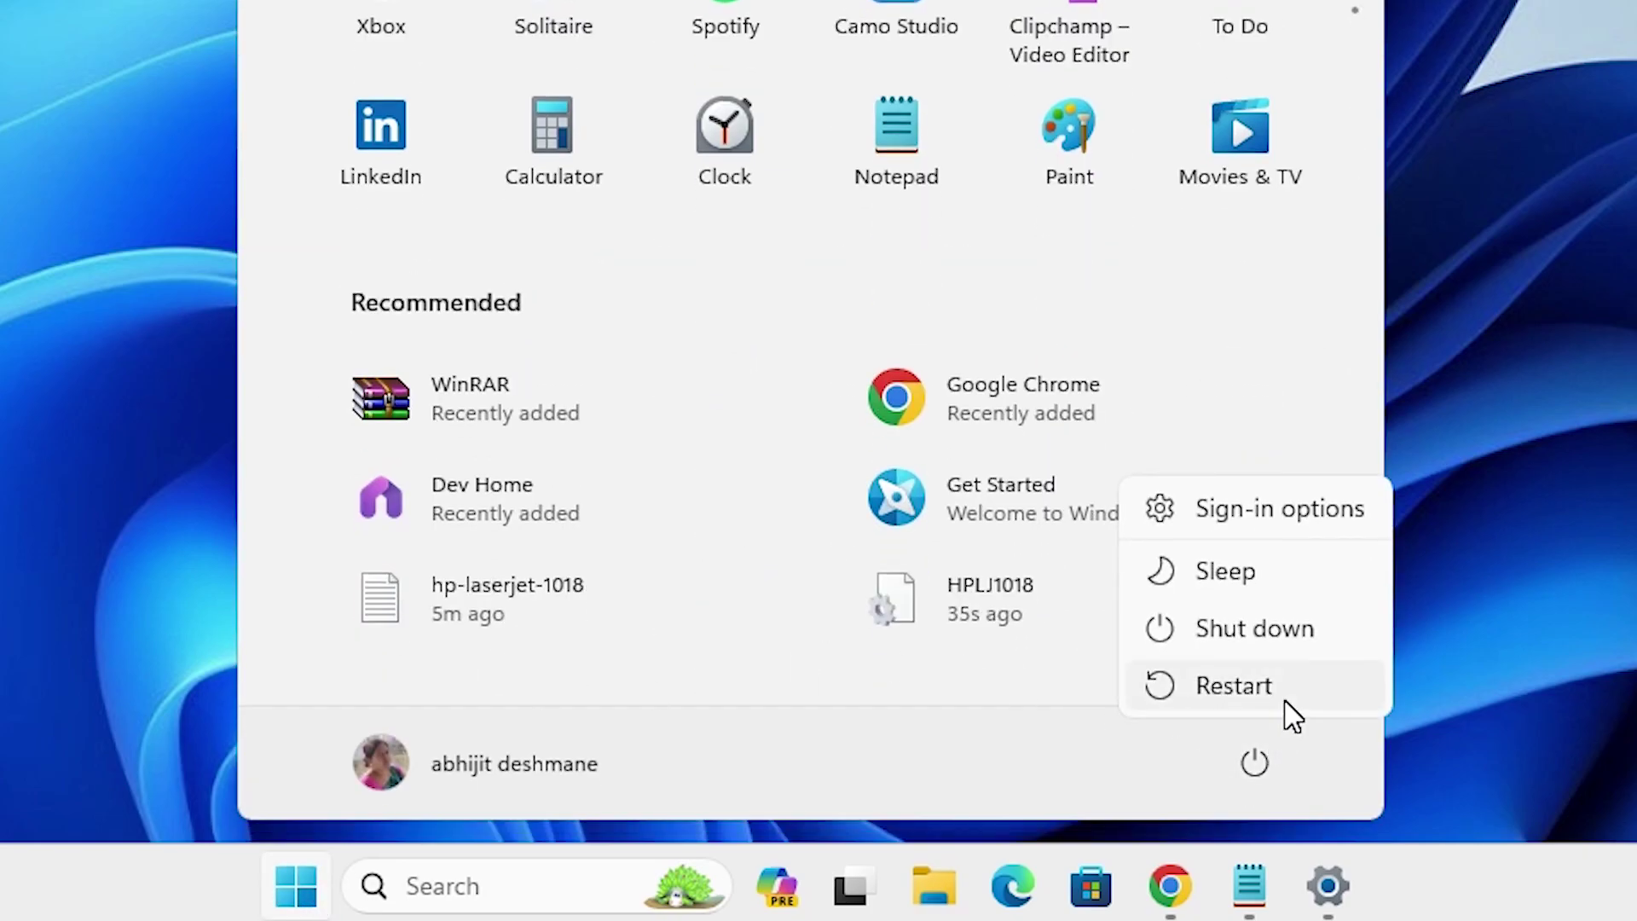
{"action": "left_click", "coordinate": [1285, 703]}
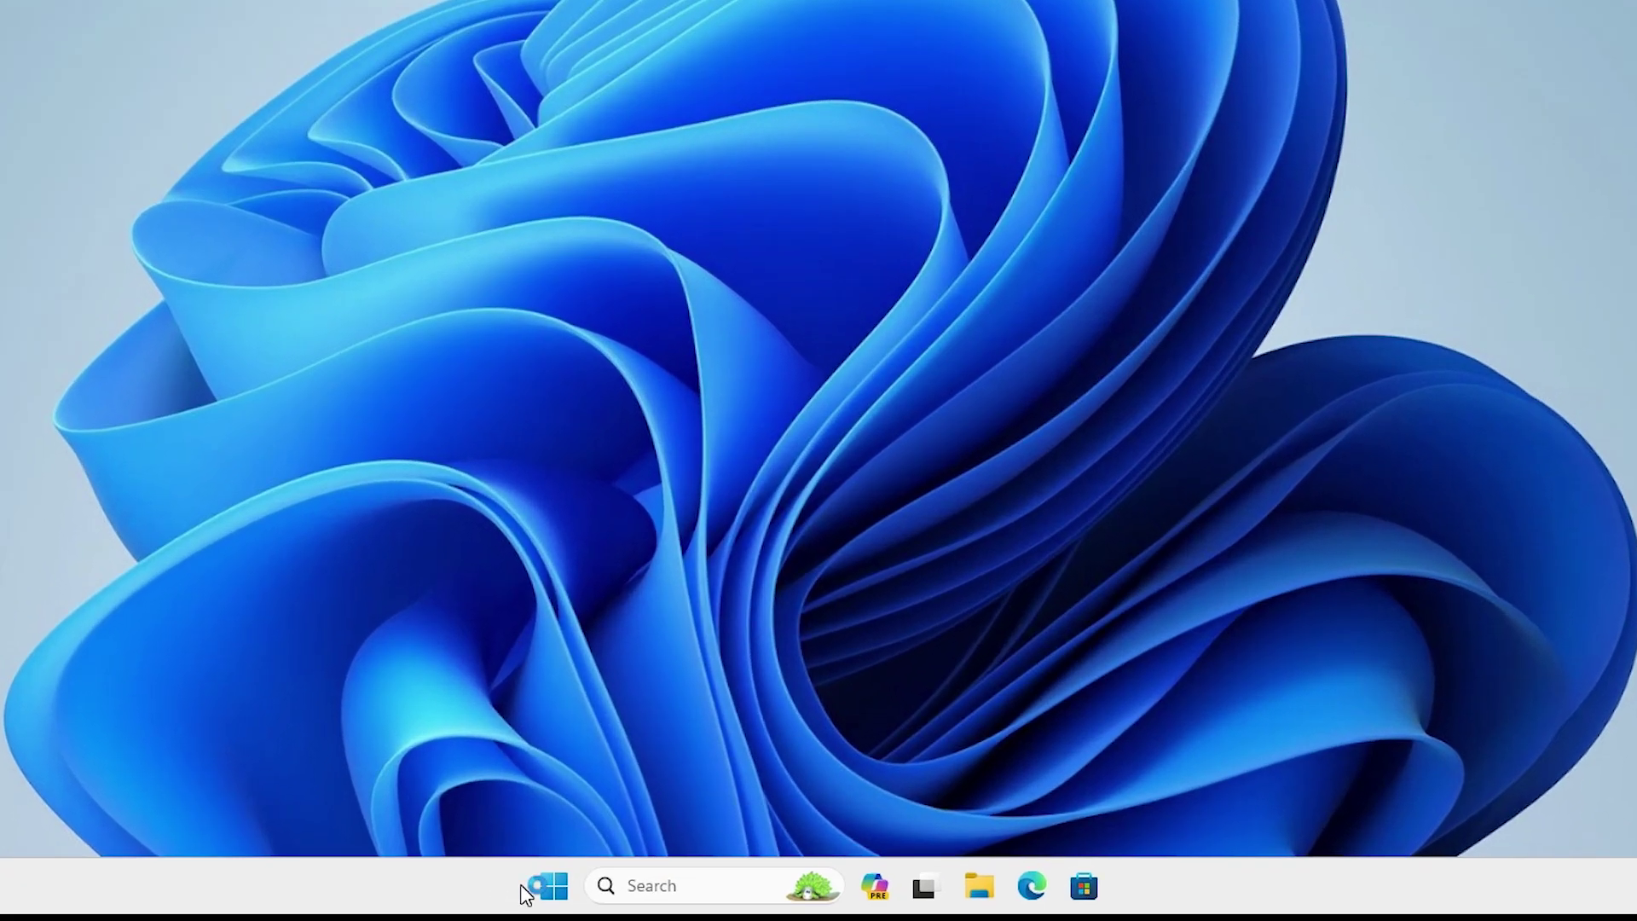
{"action": "left_click", "coordinate": [545, 887]}
{"action": "type", "text": "pr"}
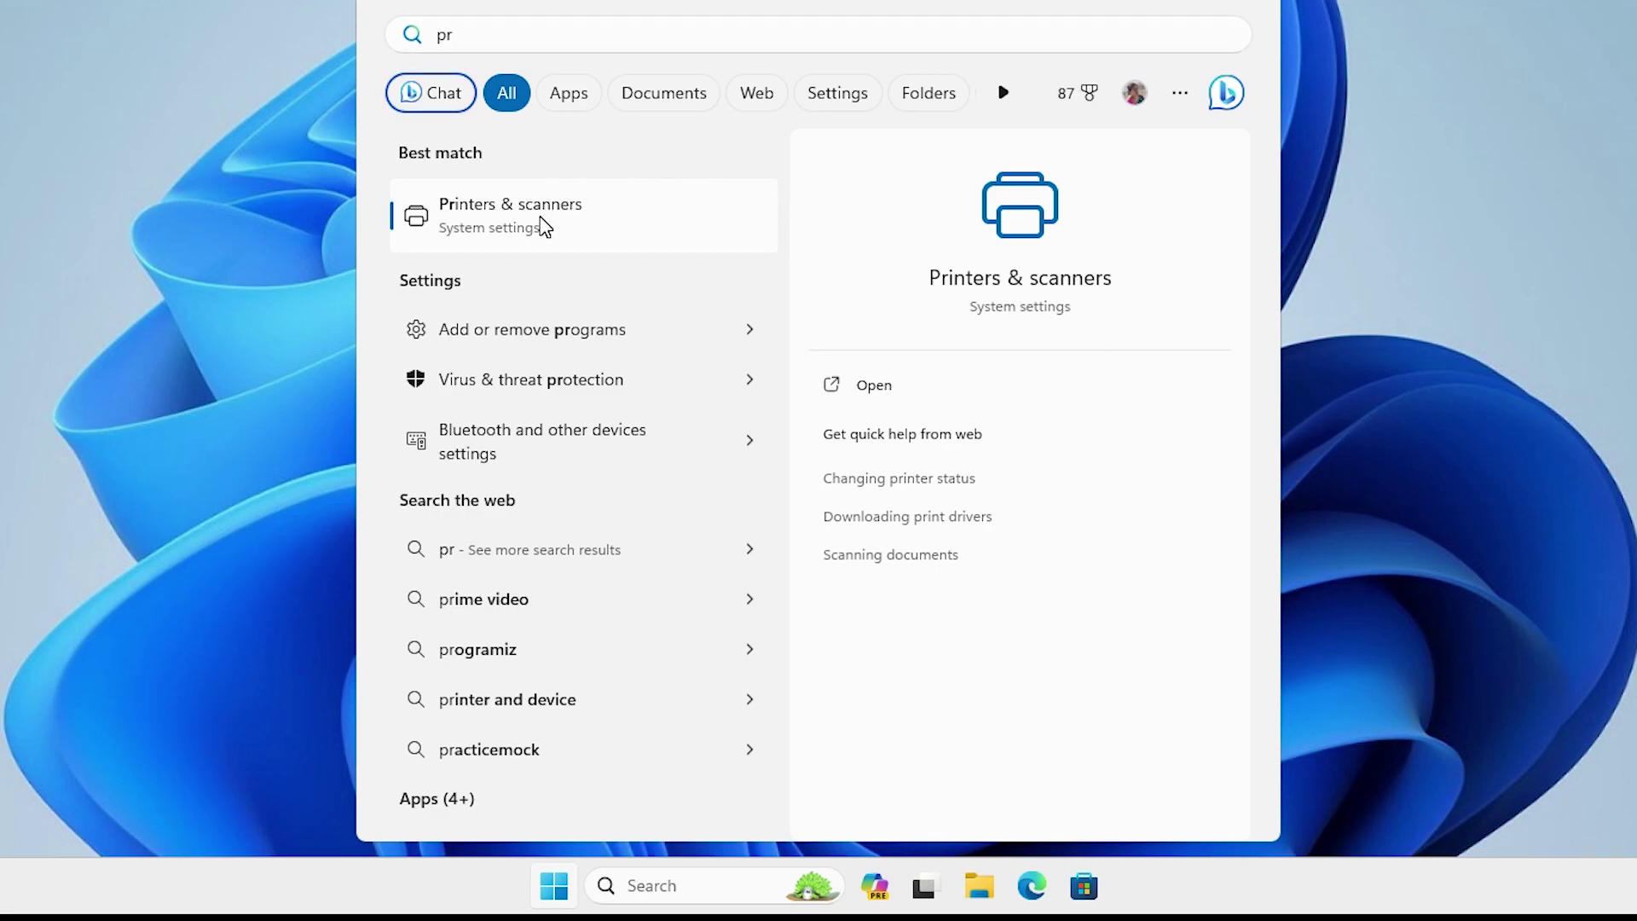
{"action": "left_click", "coordinate": [543, 226]}
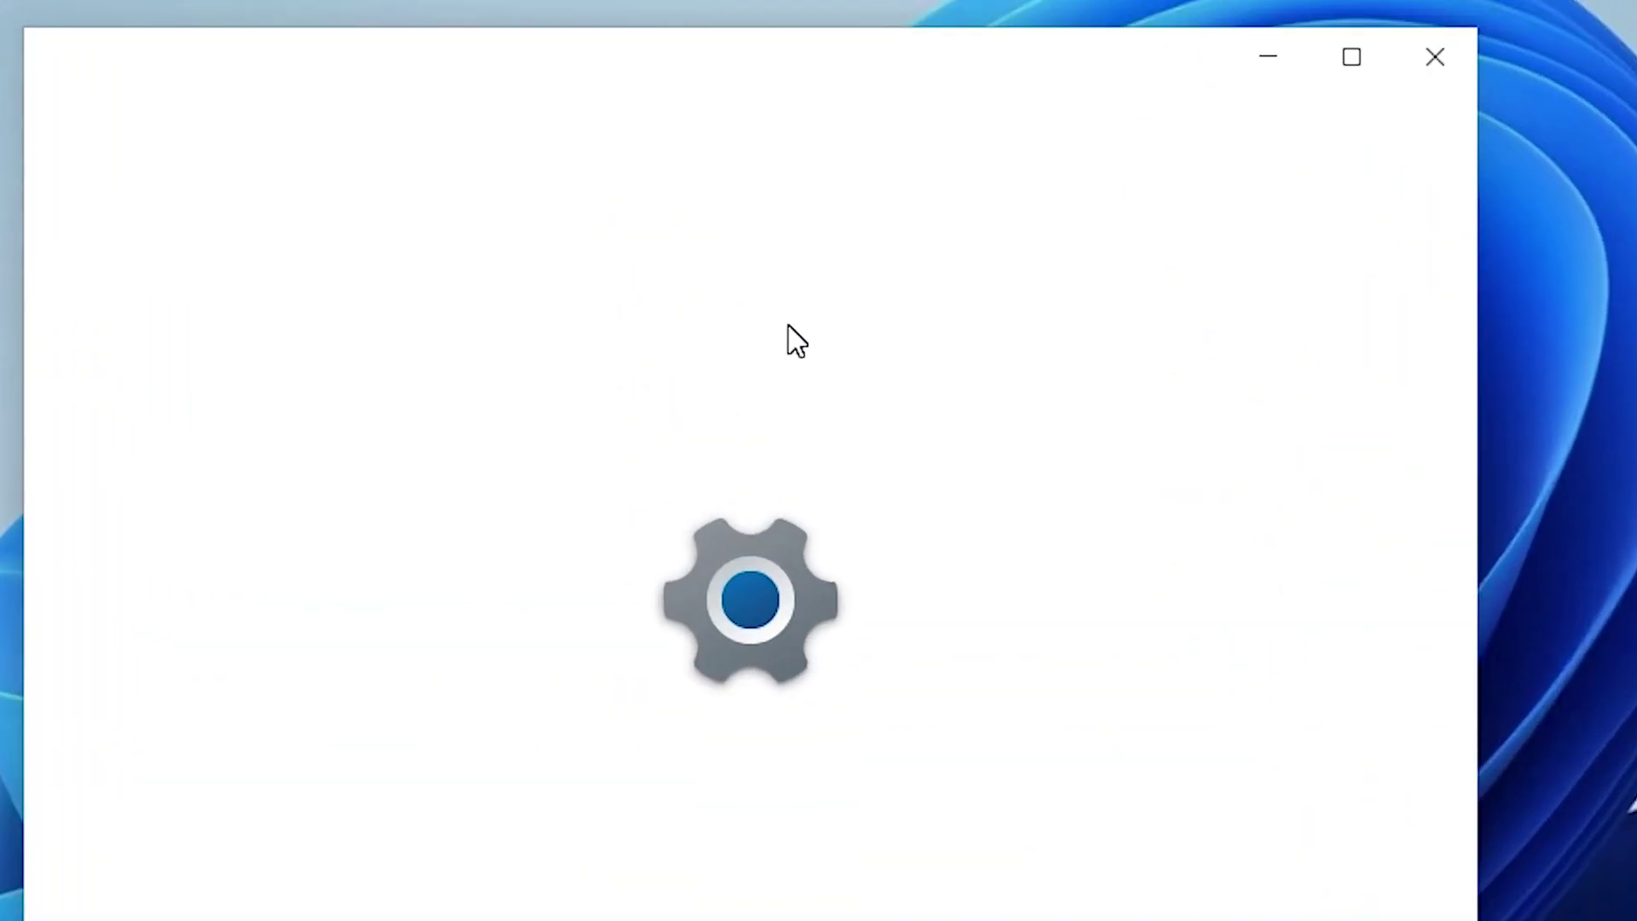